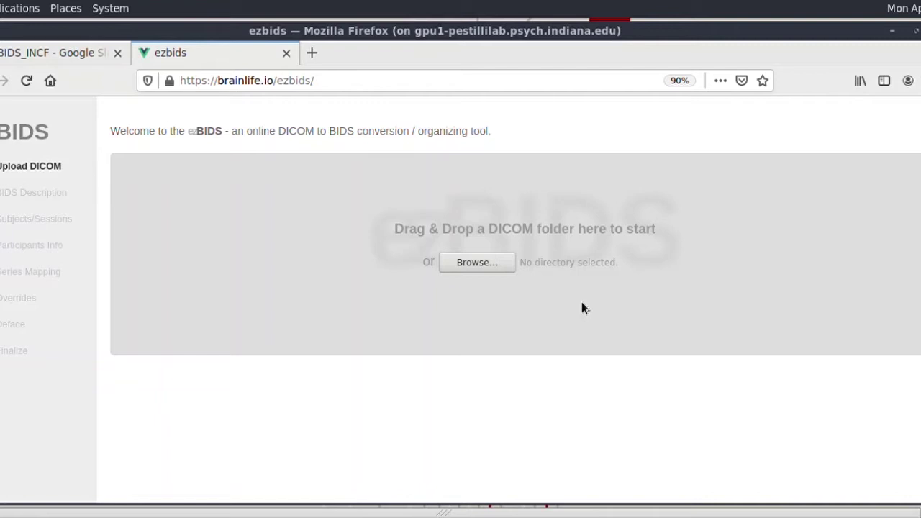
Upload all files from the OpenScience DICOM folder and view the JSON metadata of the first object in the list.
{"action": "left_click", "coordinate": [481, 268]}
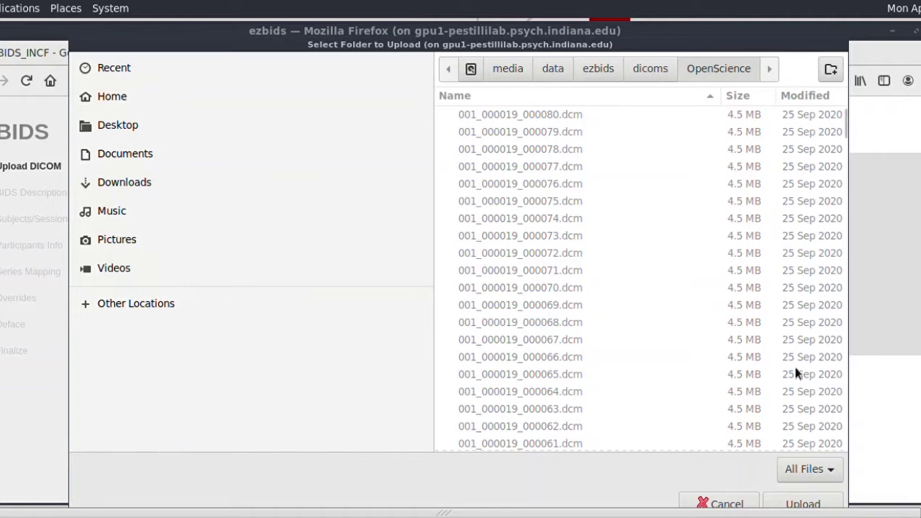
{"action": "left_click", "coordinate": [816, 503]}
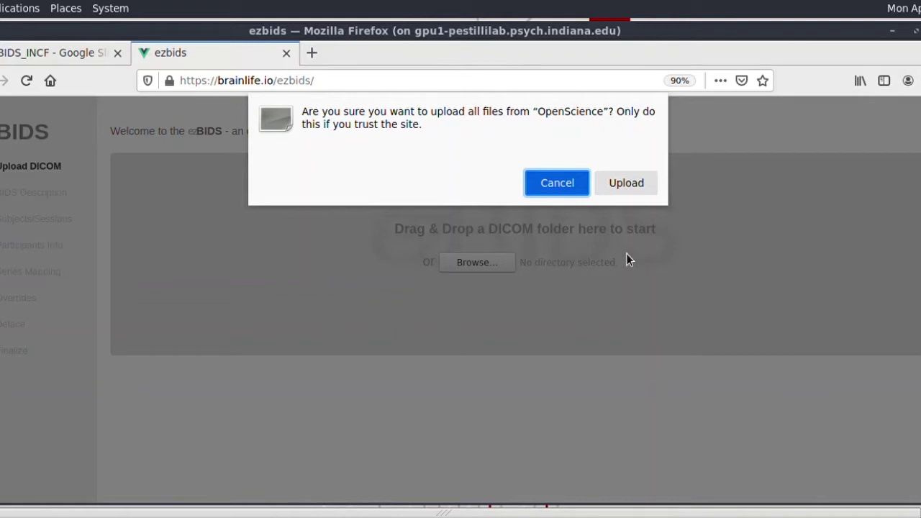
{"action": "left_click", "coordinate": [623, 183]}
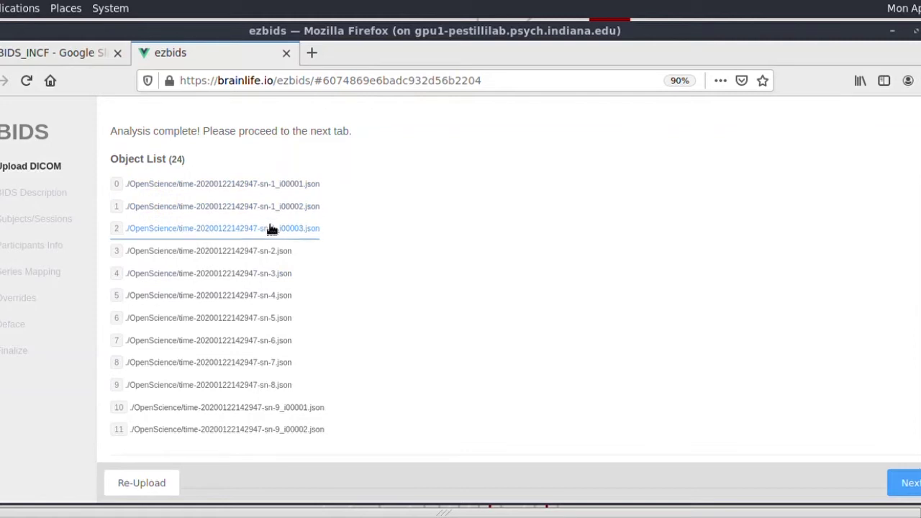
{"action": "left_click", "coordinate": [278, 186]}
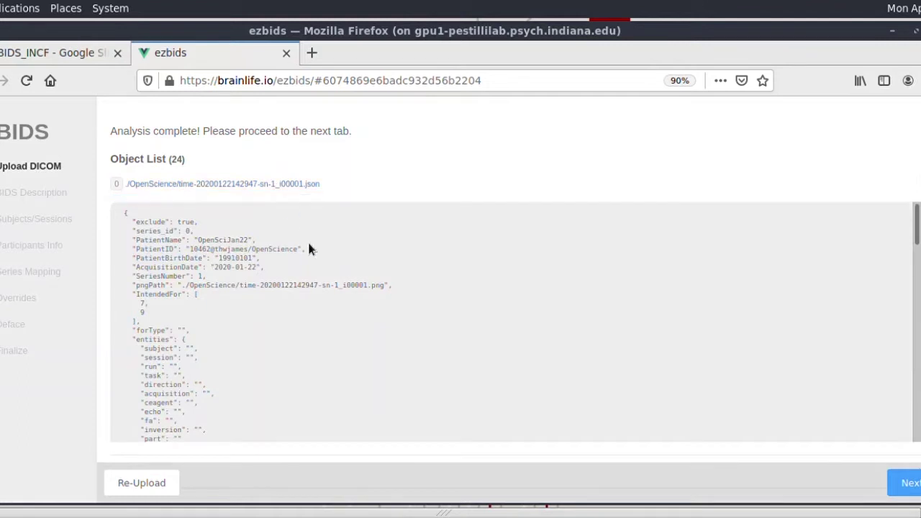
{"action": "left_click", "coordinate": [288, 186]}
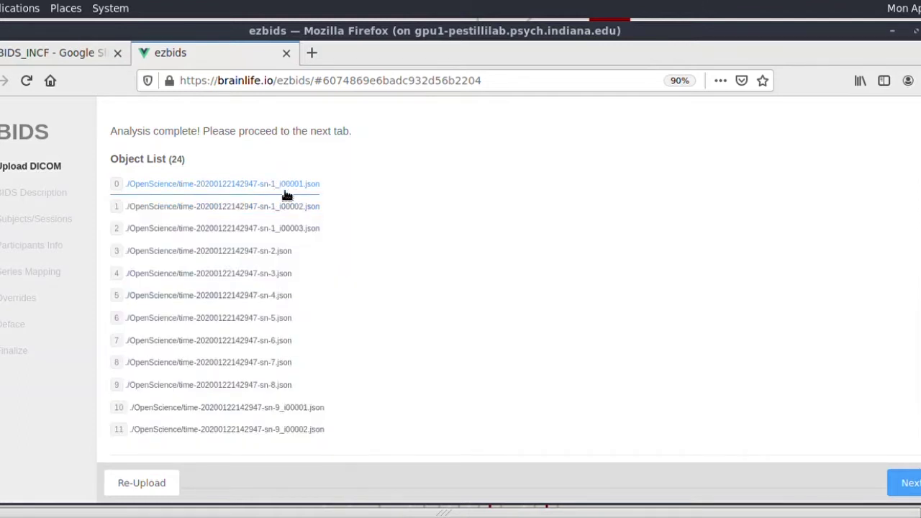
Set the dataset name to "bids" in the BIDS dataset description, looking over its remaining fields.
{"action": "left_click", "coordinate": [910, 484]}
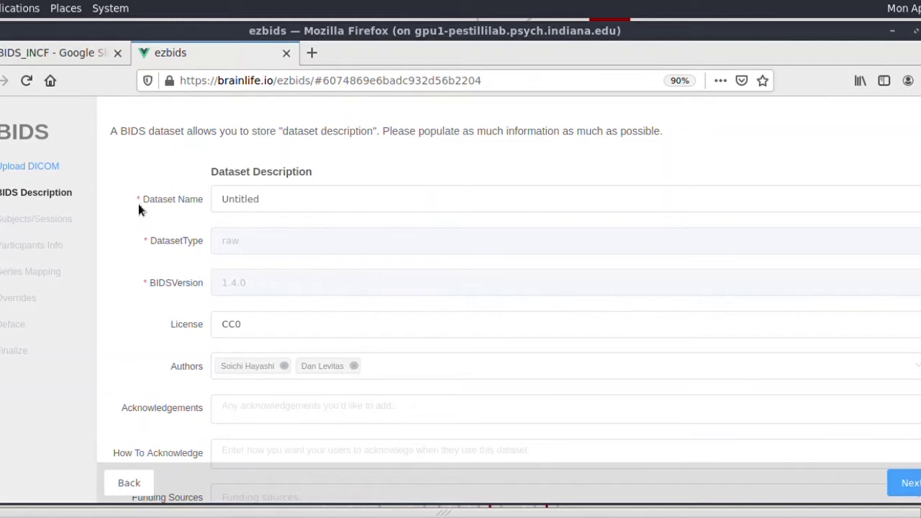
{"action": "scroll", "coordinate": [263, 412], "scroll_direction": "down", "scroll_amount": 3}
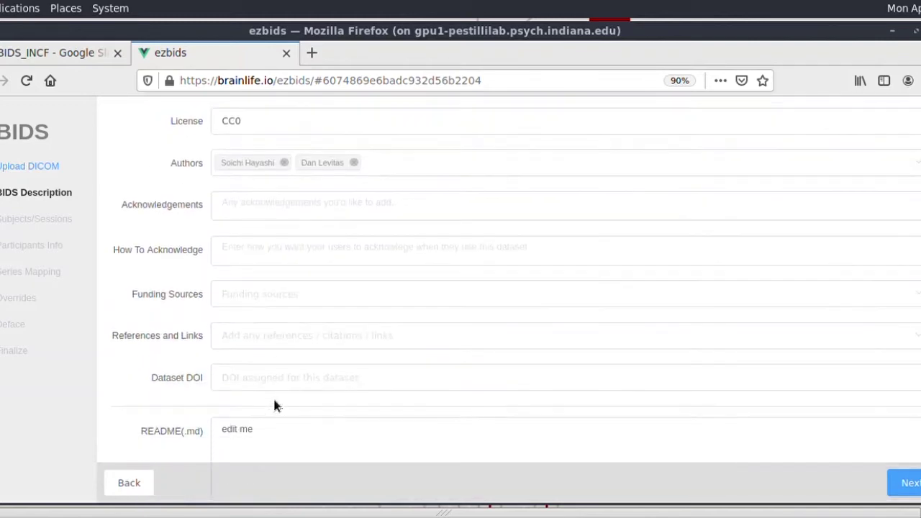
{"action": "scroll", "coordinate": [403, 291], "scroll_direction": "up", "scroll_amount": 3}
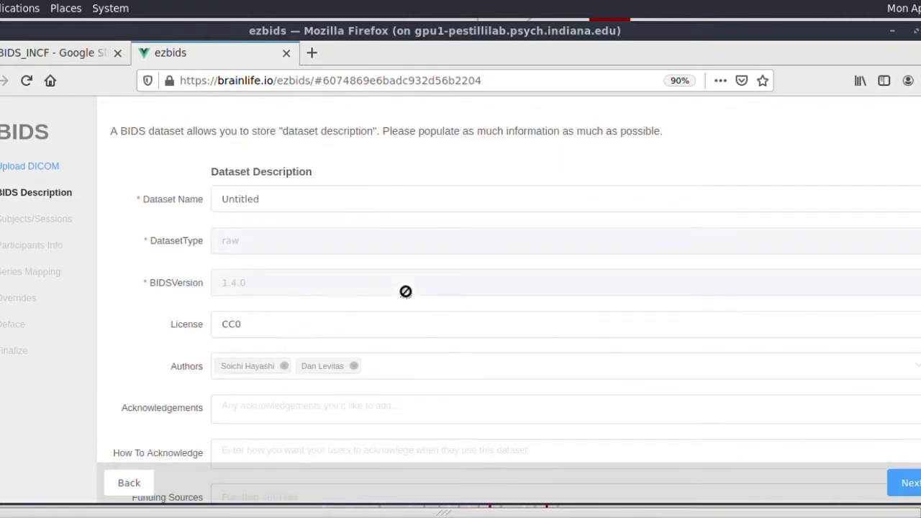
{"action": "double_click", "coordinate": [302, 212]}
{"action": "type", "text": "bid"}
{"action": "key", "text": "BackSpace"}
{"action": "type", "text": "ds"}
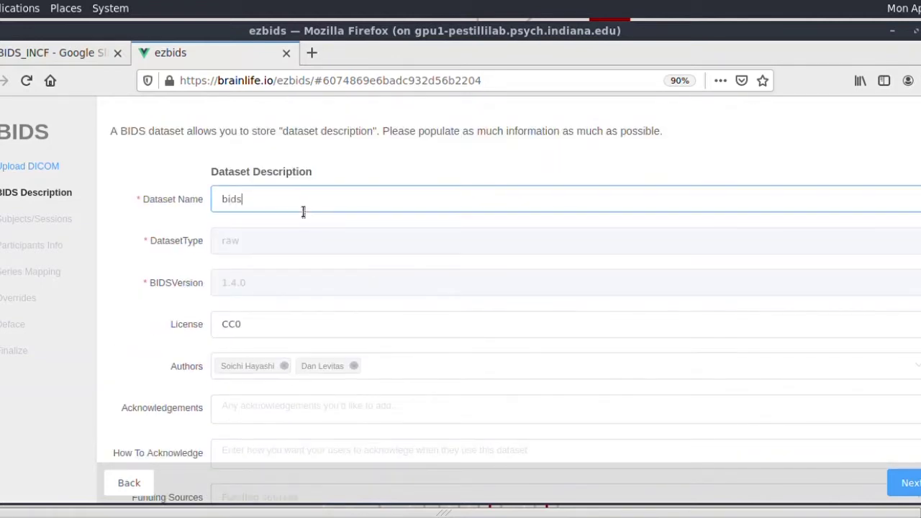
{"action": "scroll", "coordinate": [362, 298], "scroll_direction": "down", "scroll_amount": 3}
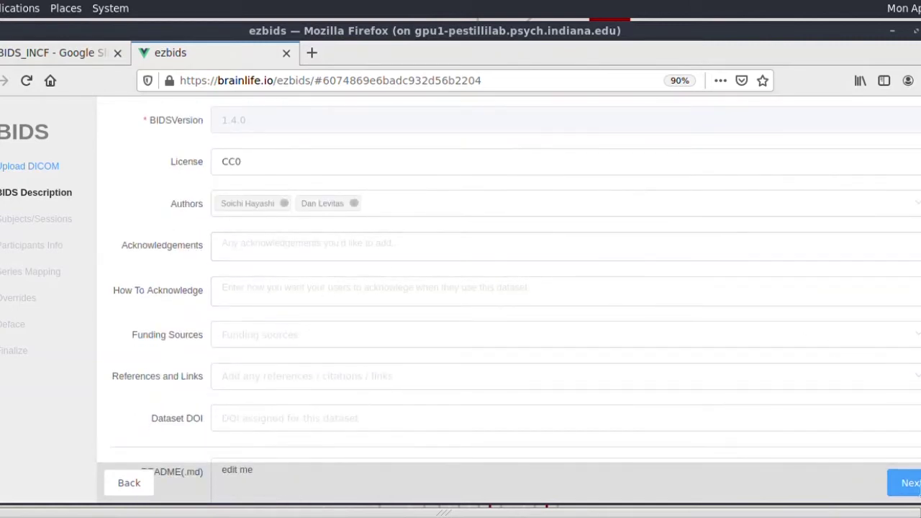
Proceed to the subject and session mappings and reset the subject mapping to the Numerical (1,2,3..) scheme.
{"action": "left_click", "coordinate": [912, 489]}
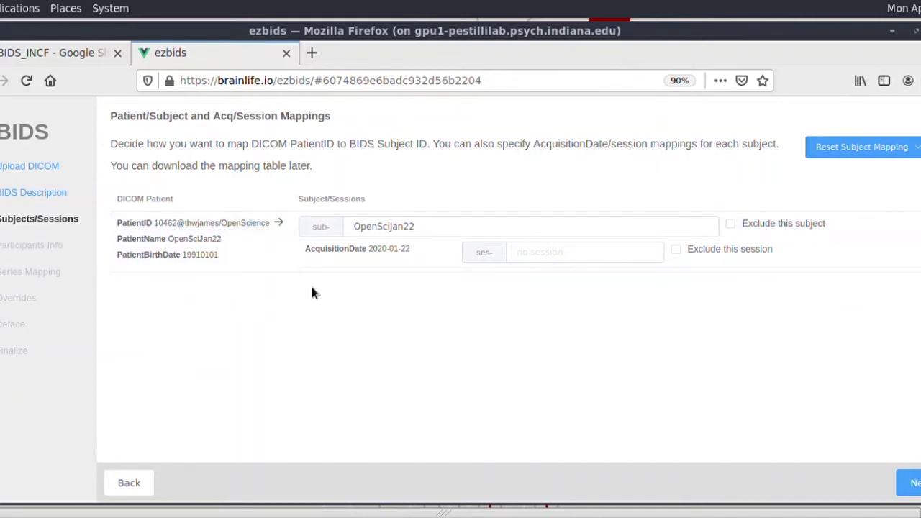
{"action": "left_click", "coordinate": [888, 157]}
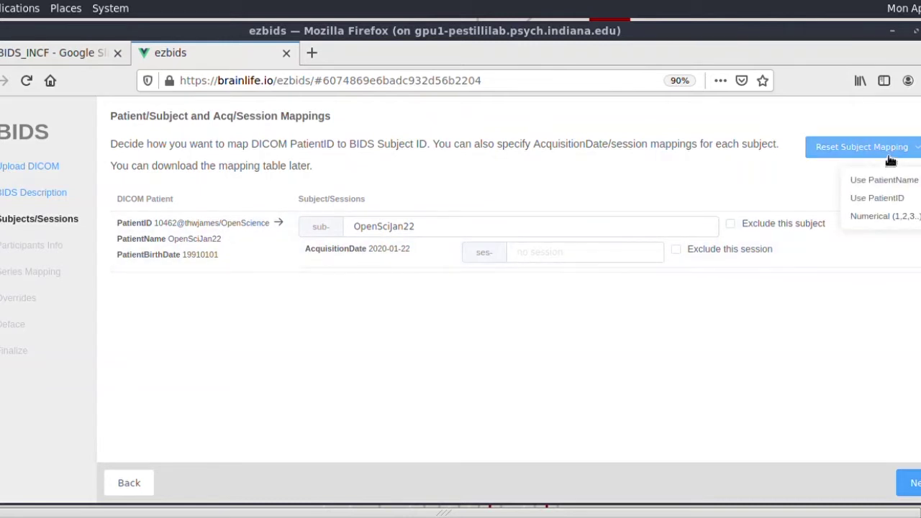
{"action": "left_click", "coordinate": [905, 202]}
{"action": "mouse_move", "coordinate": [891, 156]}
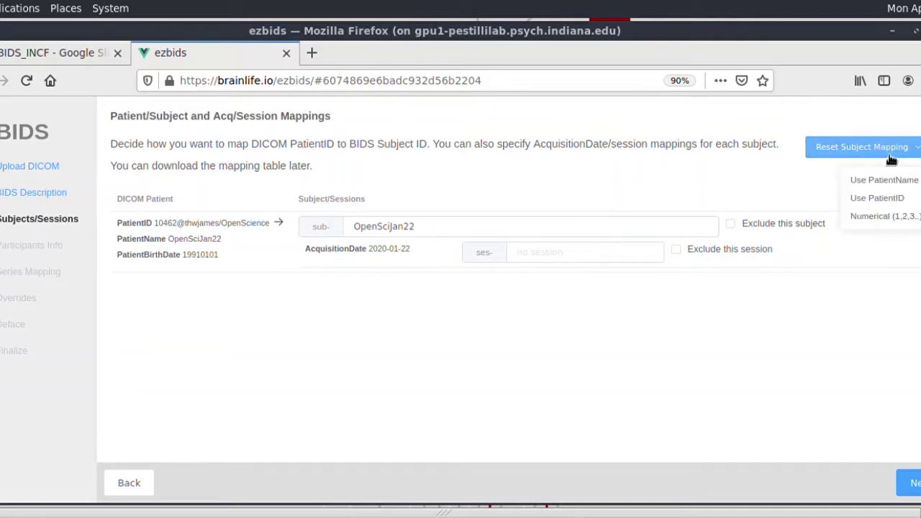
{"action": "left_click", "coordinate": [903, 218]}
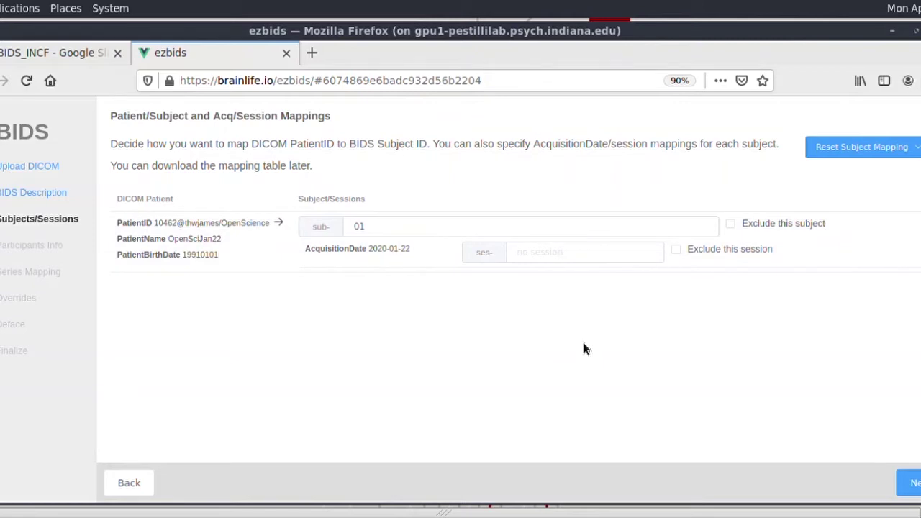
Try the exclusion options for the subject and for its session, switching each one off again.
{"action": "left_click", "coordinate": [731, 225]}
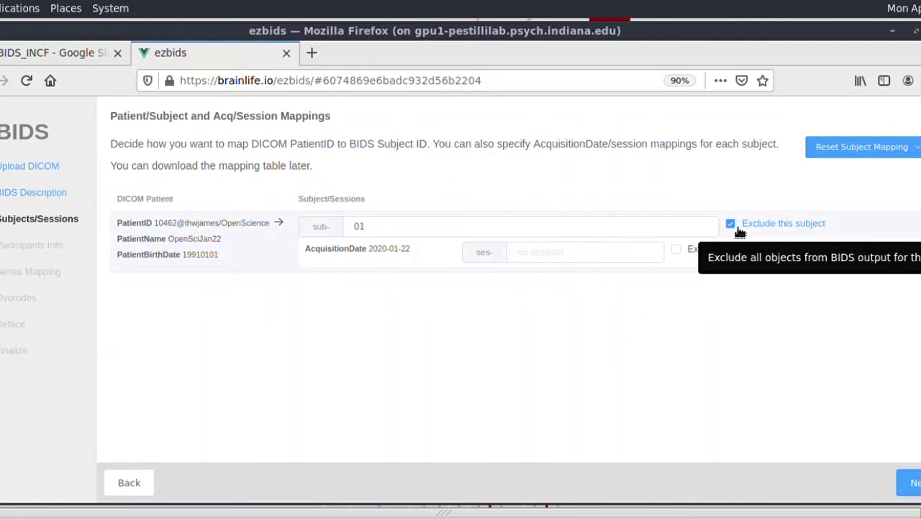
{"action": "left_click", "coordinate": [731, 223]}
{"action": "left_click", "coordinate": [676, 250]}
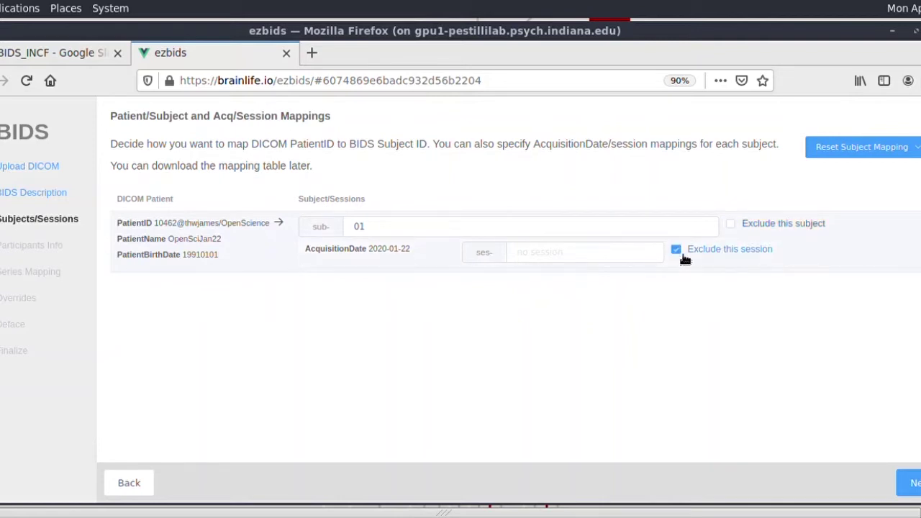
{"action": "left_click", "coordinate": [682, 253]}
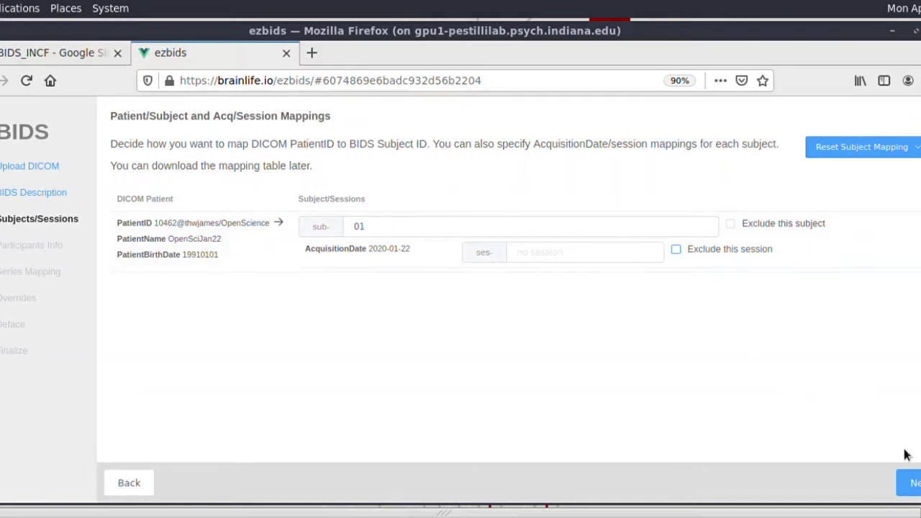
Review the phenotype columns for sex and age and the participant's phenotype.tsv entries in the participants info.
{"action": "left_click", "coordinate": [915, 485]}
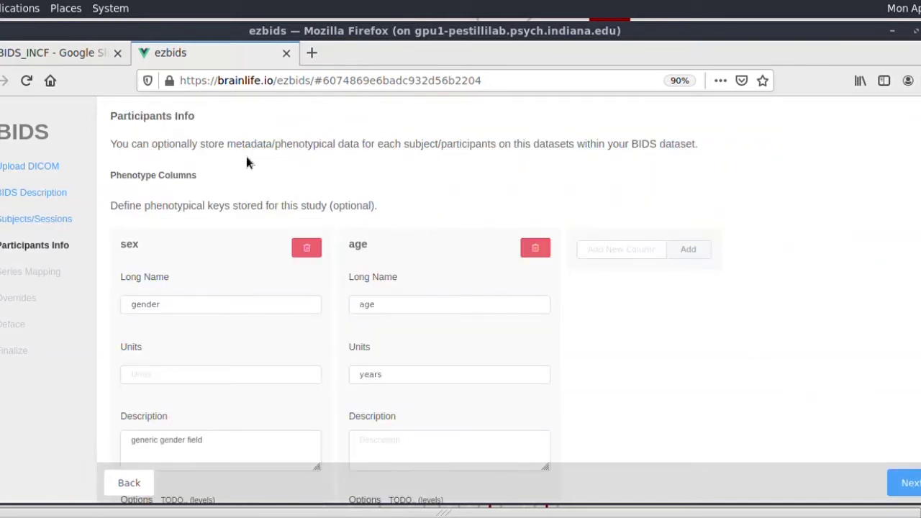
{"action": "scroll", "coordinate": [270, 223], "scroll_direction": "down", "scroll_amount": 2}
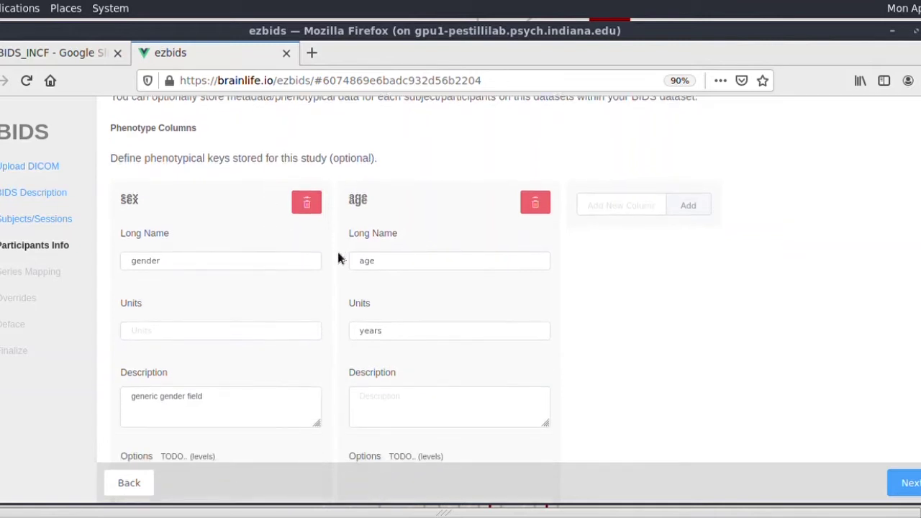
{"action": "scroll", "coordinate": [403, 238], "scroll_direction": "down", "scroll_amount": 4}
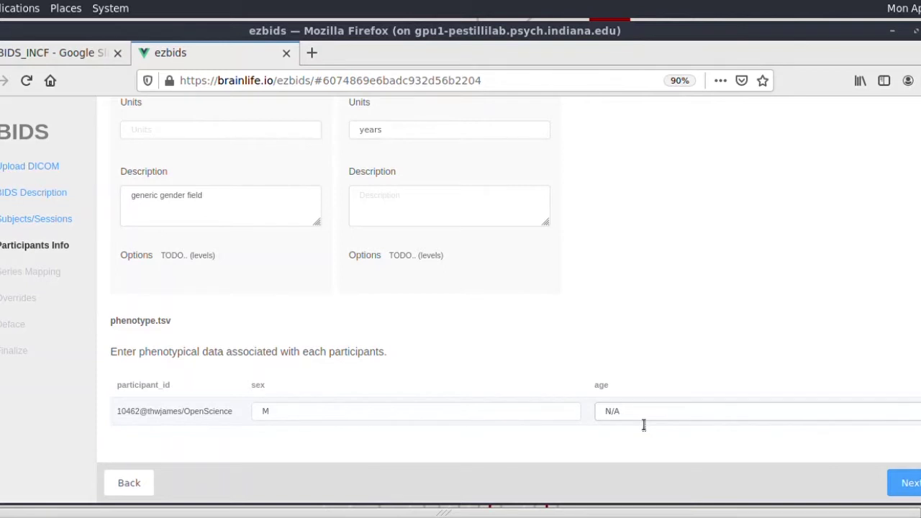
{"action": "left_click", "coordinate": [485, 417]}
{"action": "double_click", "coordinate": [485, 417]}
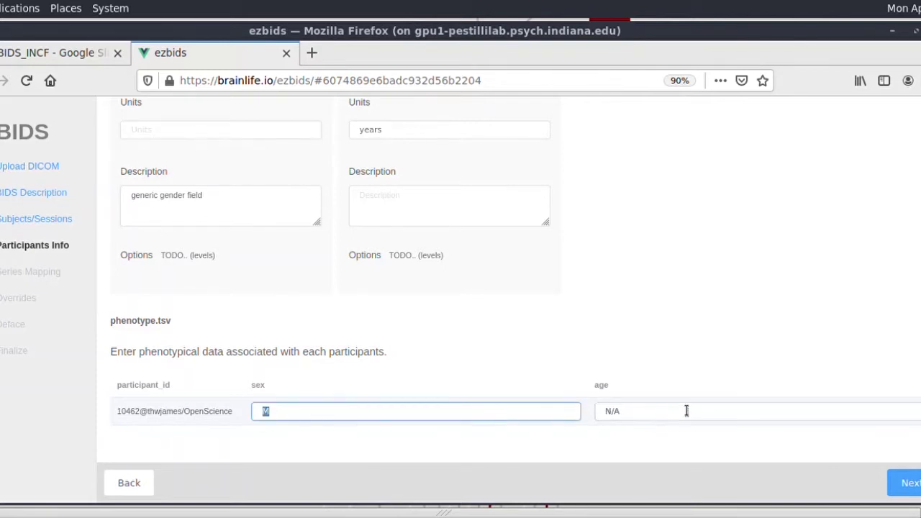
{"action": "key", "text": "Tab"}
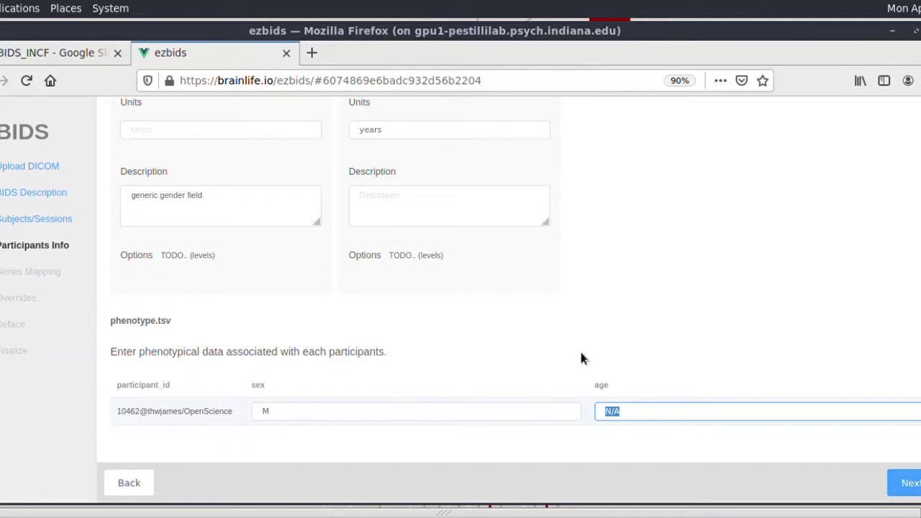
{"action": "scroll", "coordinate": [581, 349], "scroll_direction": "up", "scroll_amount": 5}
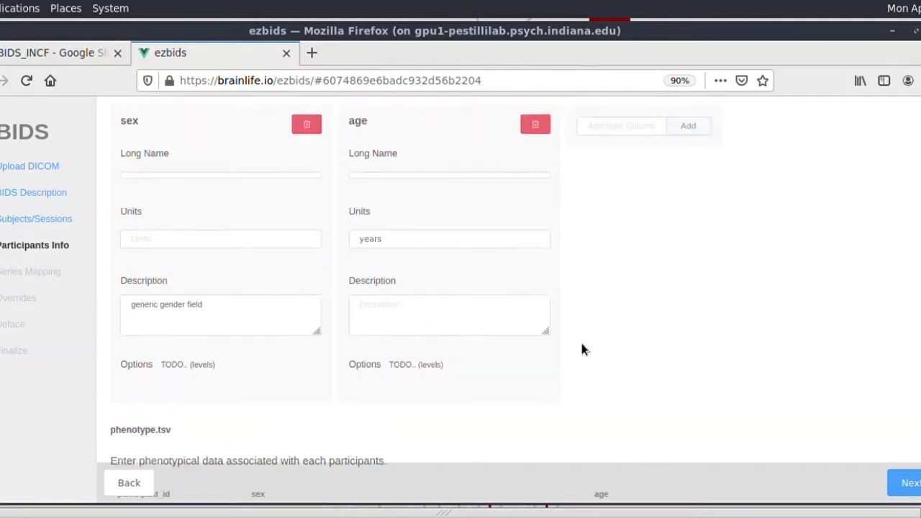
{"action": "scroll", "coordinate": [755, 411], "scroll_direction": "down", "scroll_amount": 1}
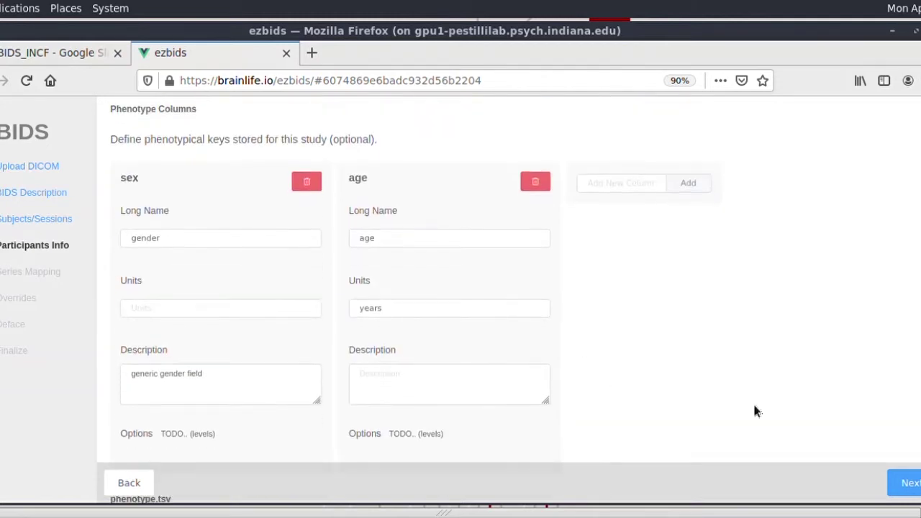
Proceed to the series mapping and examine the localizer series' datatype, common metadata, image previews and JSON files.
{"action": "left_click", "coordinate": [909, 483]}
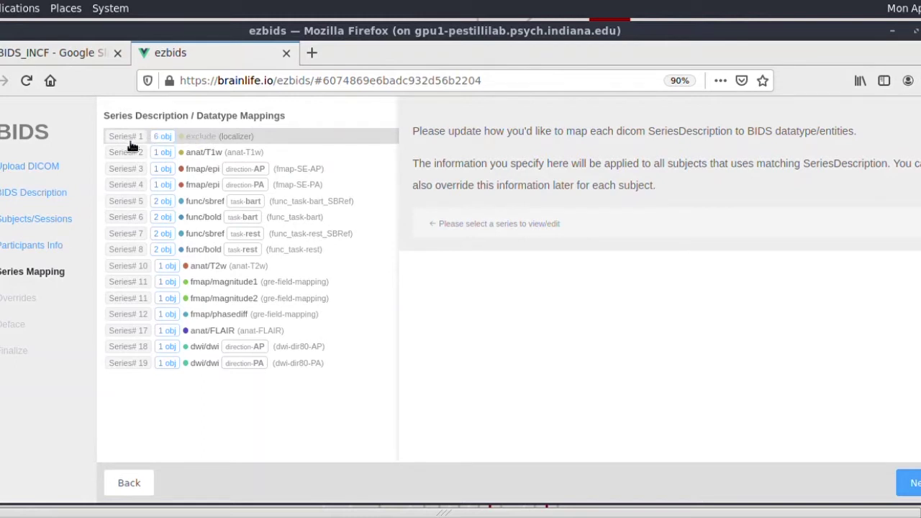
{"action": "left_click", "coordinate": [205, 146]}
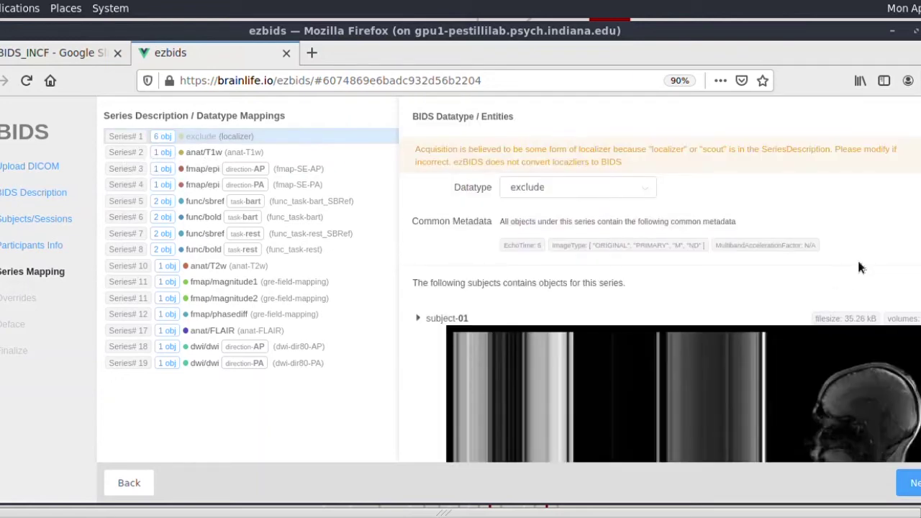
{"action": "scroll", "coordinate": [858, 267], "scroll_direction": "down", "scroll_amount": 2}
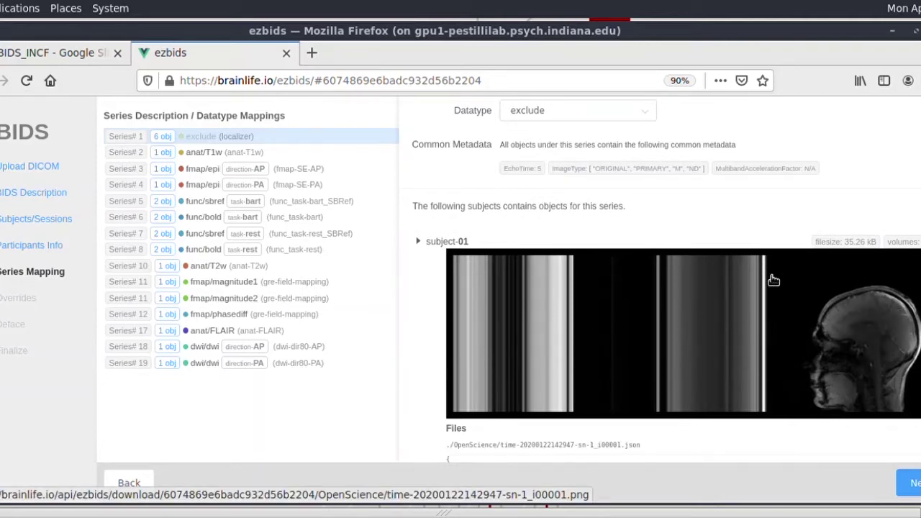
{"action": "scroll", "coordinate": [773, 280], "scroll_direction": "down", "scroll_amount": 1}
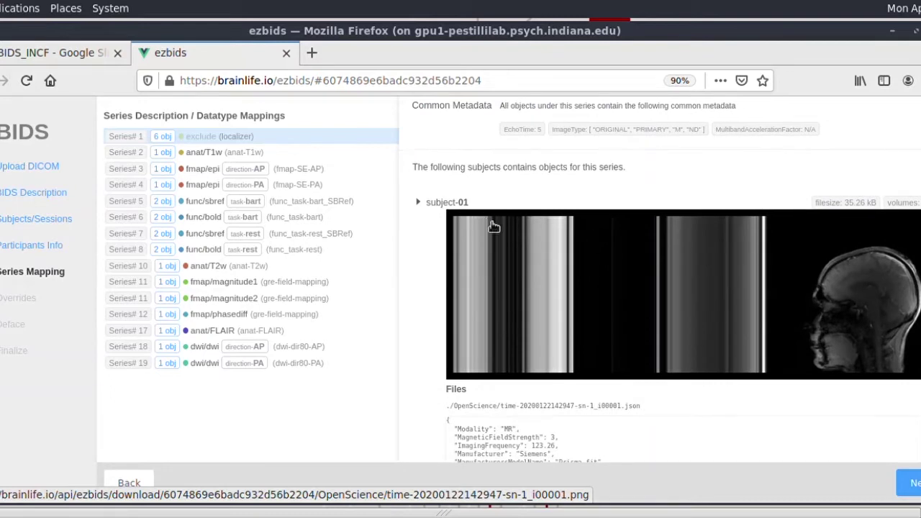
{"action": "scroll", "coordinate": [530, 252], "scroll_direction": "down", "scroll_amount": 5}
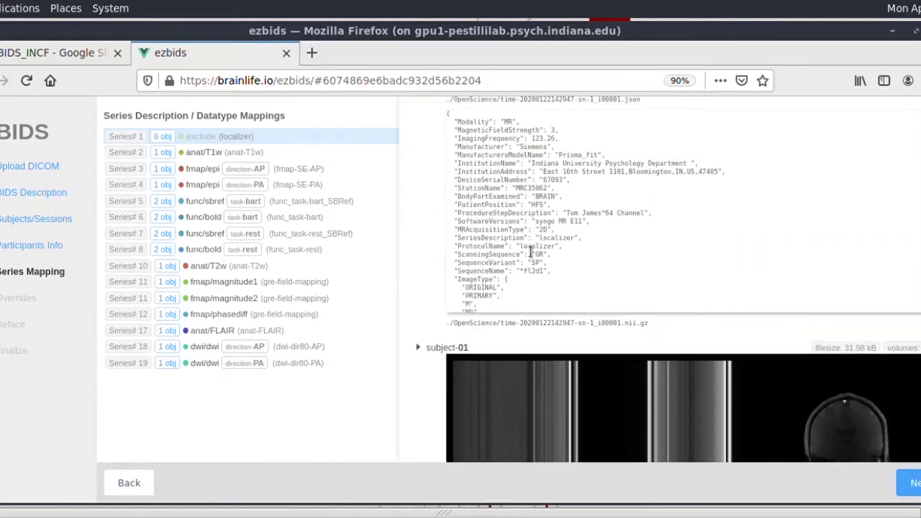
{"action": "scroll", "coordinate": [569, 281], "scroll_direction": "down", "scroll_amount": 6}
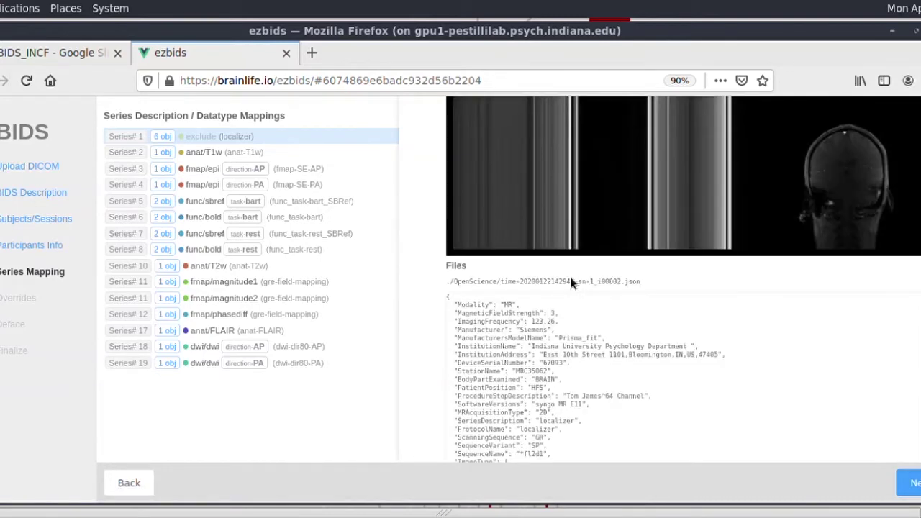
{"action": "scroll", "coordinate": [569, 282], "scroll_direction": "down", "scroll_amount": 8}
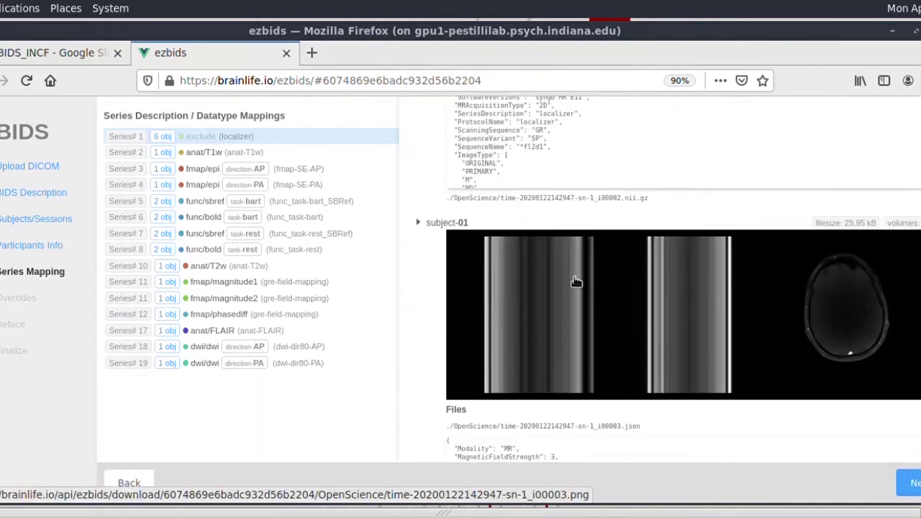
{"action": "scroll", "coordinate": [574, 281], "scroll_direction": "down", "scroll_amount": 7}
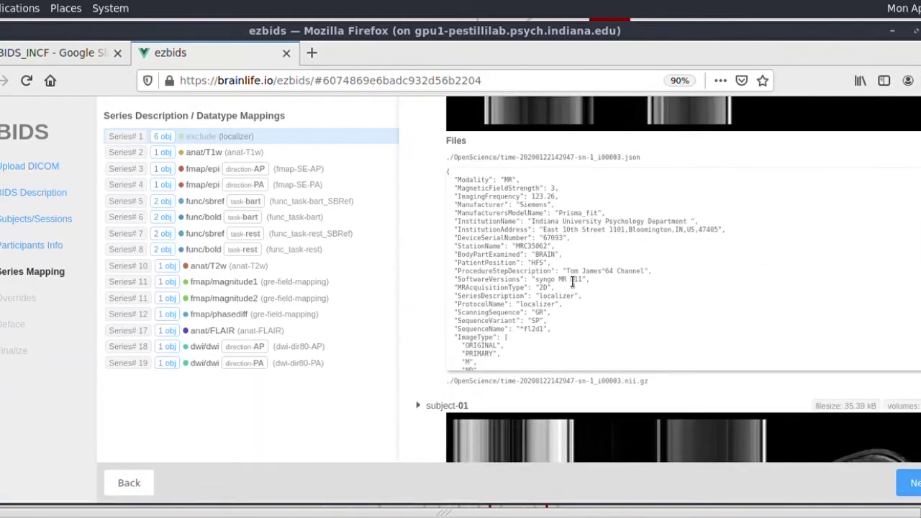
{"action": "scroll", "coordinate": [573, 281], "scroll_direction": "up", "scroll_amount": 20}
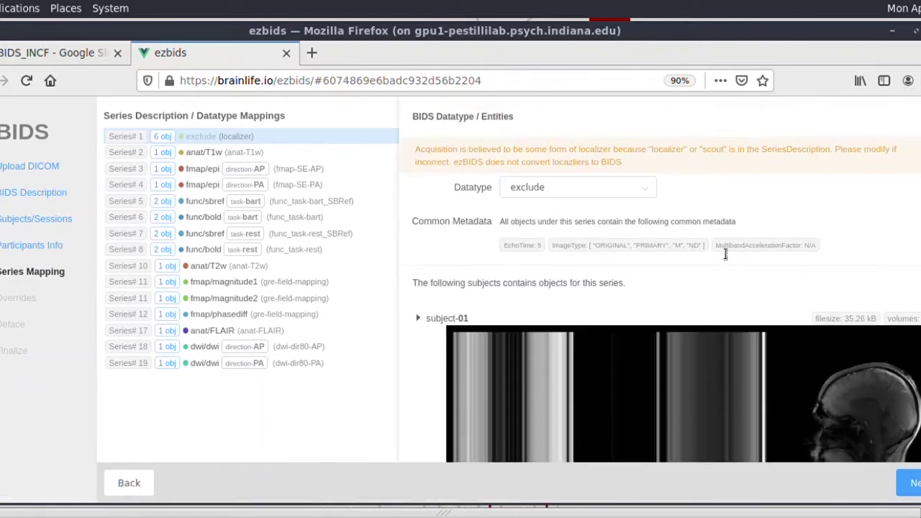
{"action": "scroll", "coordinate": [734, 266], "scroll_direction": "down", "scroll_amount": 1}
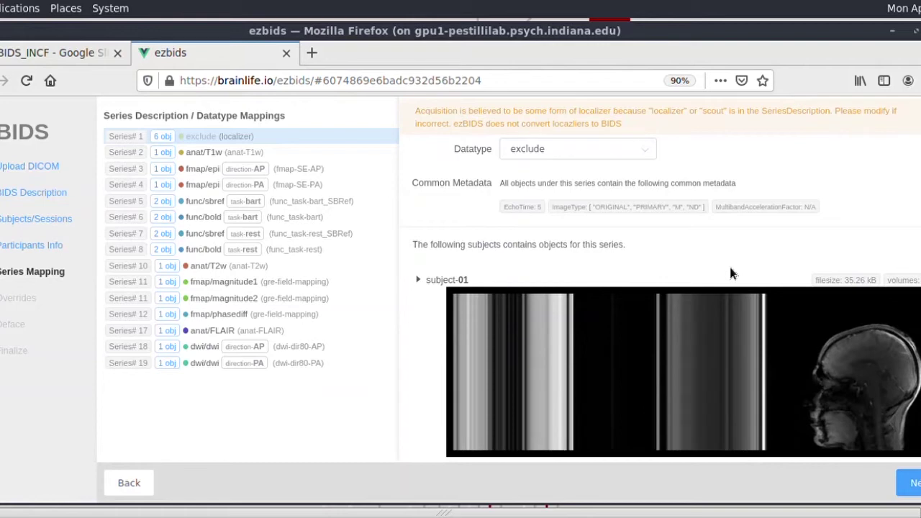
{"action": "scroll", "coordinate": [588, 205], "scroll_direction": "up", "scroll_amount": 1}
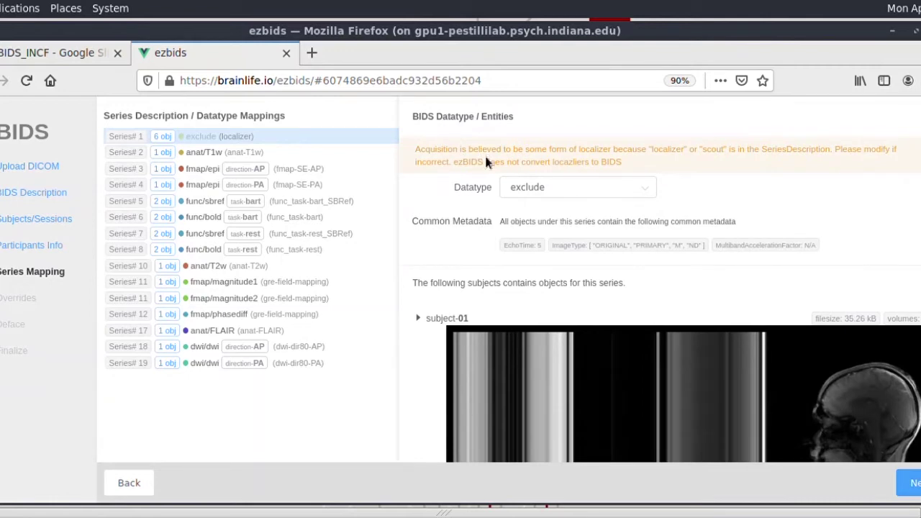
Try the acquisition label "mprage" on the anat-T1w series and clear it again.
{"action": "left_click", "coordinate": [221, 155]}
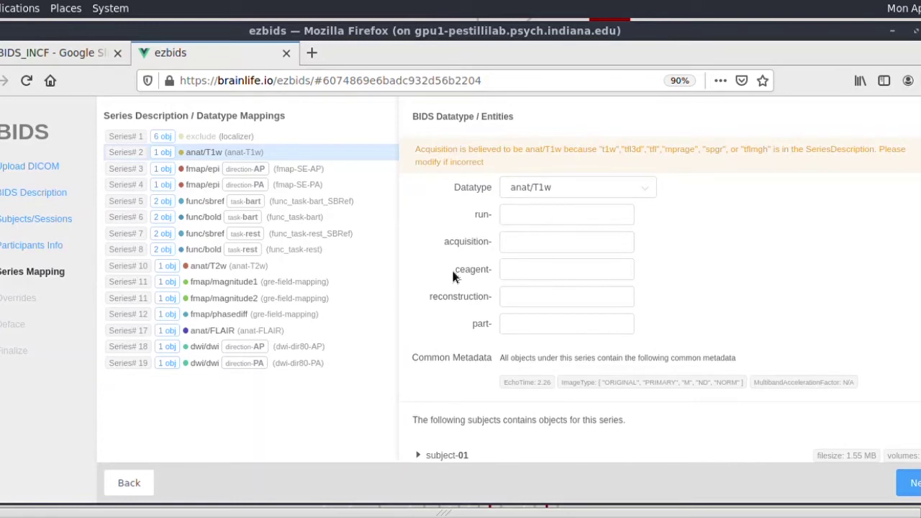
{"action": "left_click", "coordinate": [545, 246]}
{"action": "type", "text": "mr"}
{"action": "key", "text": "BackSpace"}
{"action": "type", "text": "prage"}
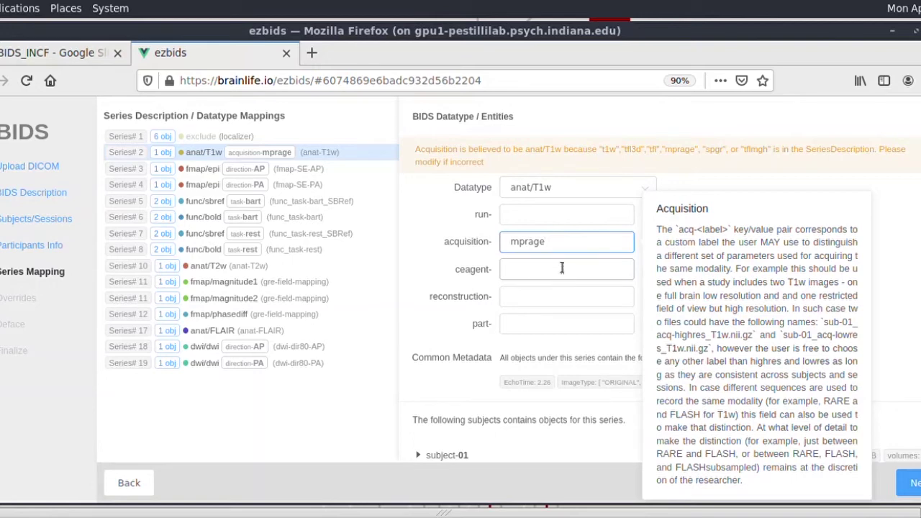
{"action": "double_click", "coordinate": [575, 251]}
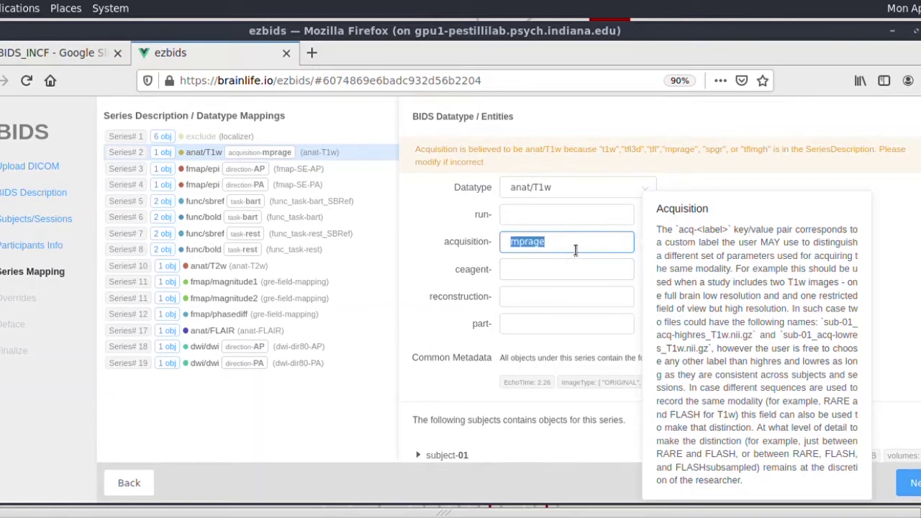
{"action": "key", "text": "BackSpace"}
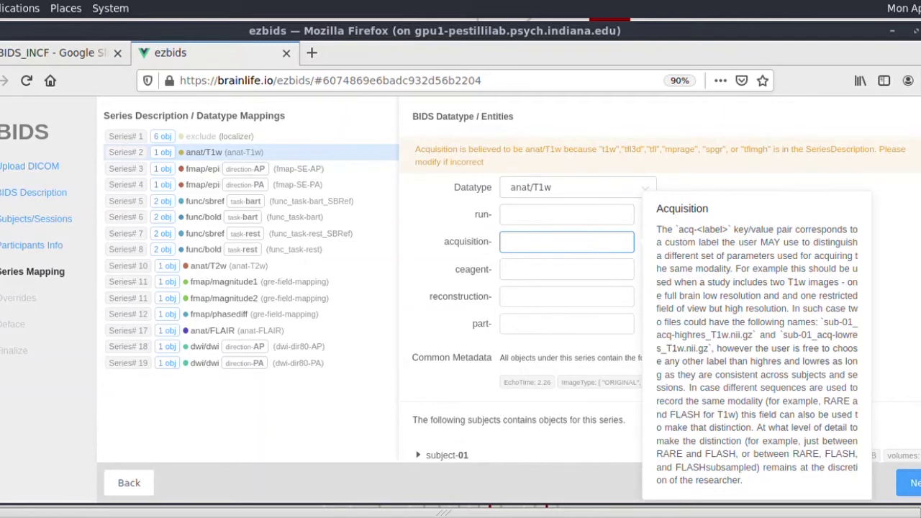
Examine the anat-T1w series' image preview and the datatypes available for it, keeping anat/T1w.
{"action": "scroll", "coordinate": [670, 299], "scroll_direction": "down", "scroll_amount": 5}
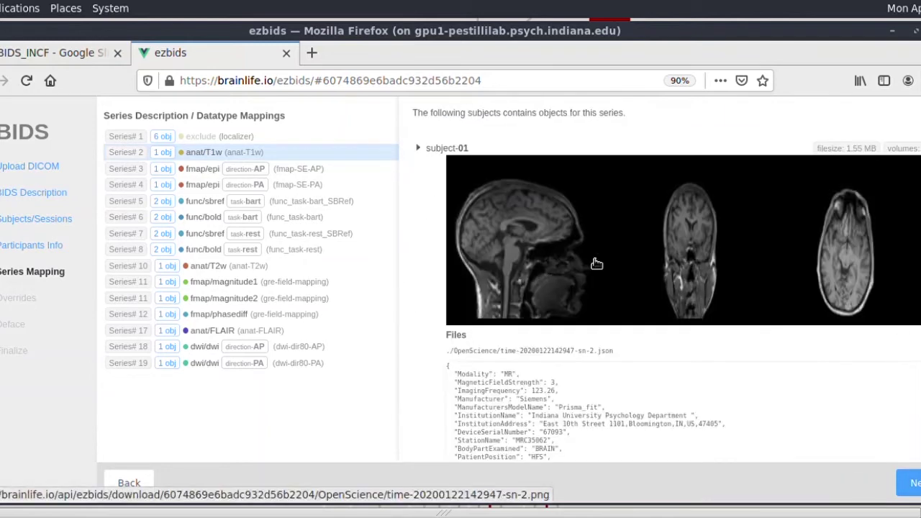
{"action": "scroll", "coordinate": [670, 299], "scroll_direction": "up", "scroll_amount": 2}
{"action": "scroll", "coordinate": [670, 299], "scroll_direction": "up", "scroll_amount": 3}
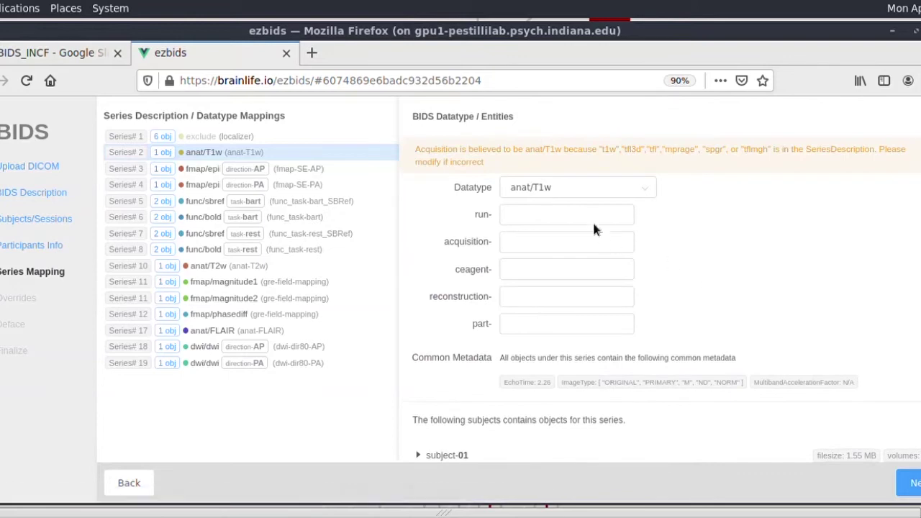
{"action": "left_click", "coordinate": [589, 194]}
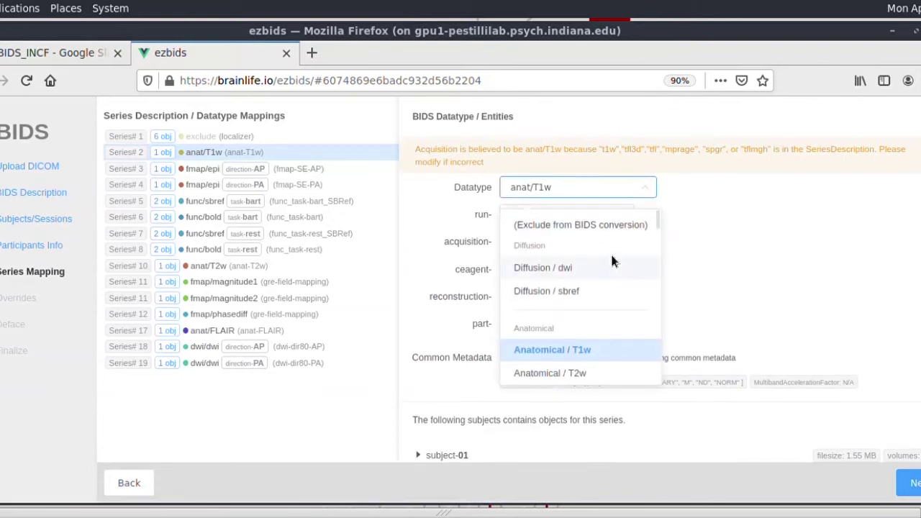
{"action": "scroll", "coordinate": [611, 261], "scroll_direction": "down", "scroll_amount": 6}
{"action": "scroll", "coordinate": [616, 261], "scroll_direction": "down", "scroll_amount": 3}
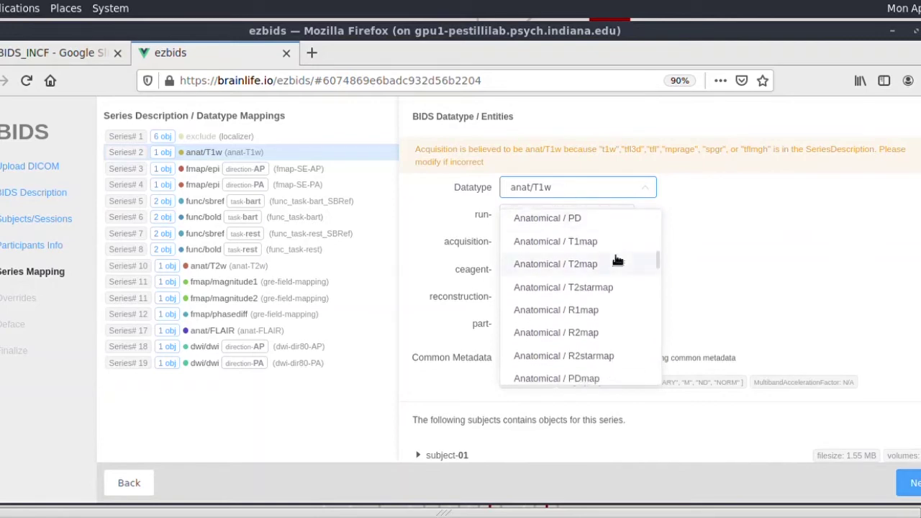
{"action": "left_click", "coordinate": [788, 205]}
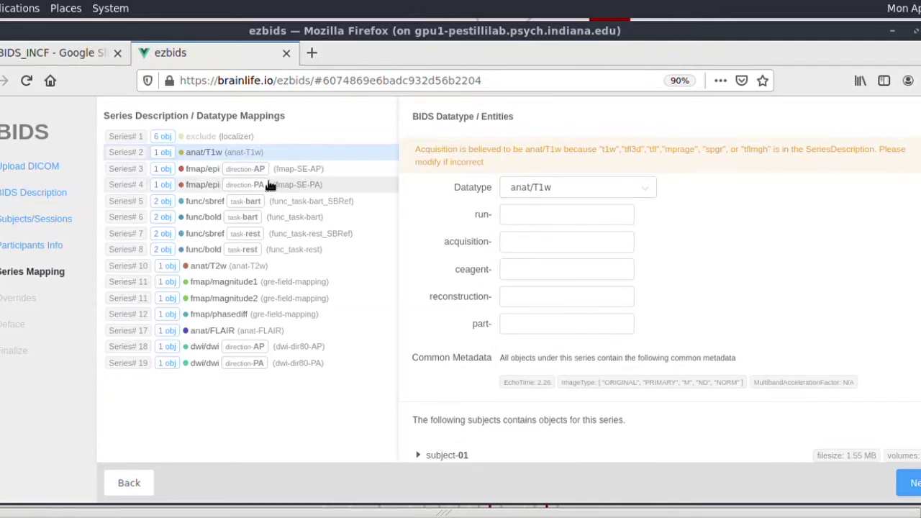
Examine the fmap-SE-AP series' phase-encoding direction, FieldMap For choices, image preview and JSON file.
{"action": "left_click", "coordinate": [210, 171]}
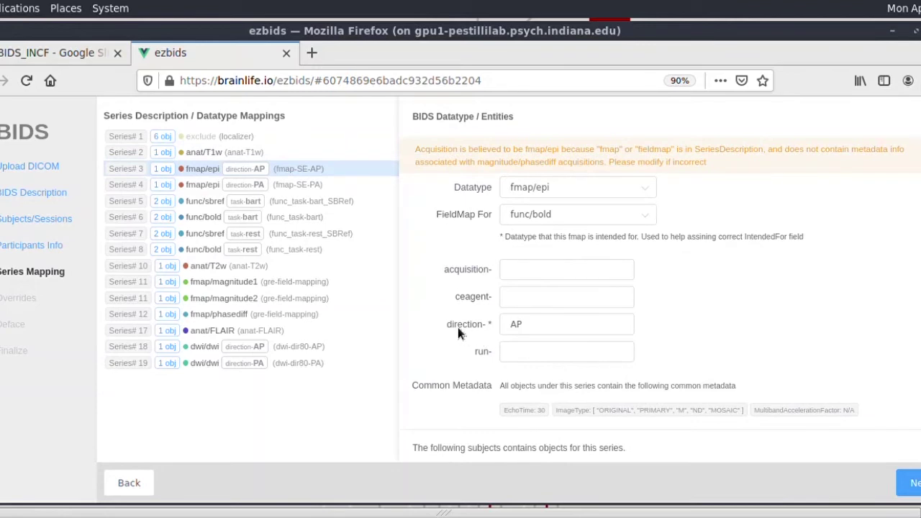
{"action": "double_click", "coordinate": [534, 325]}
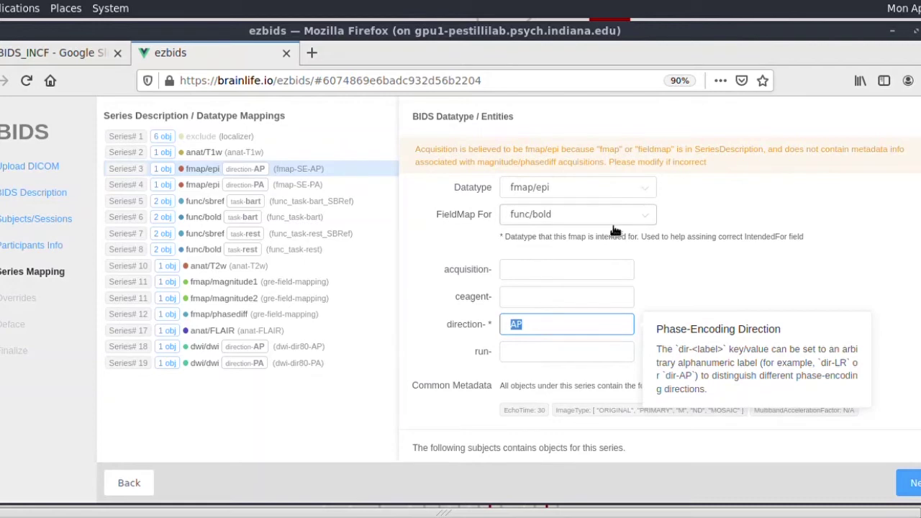
{"action": "left_click", "coordinate": [586, 223]}
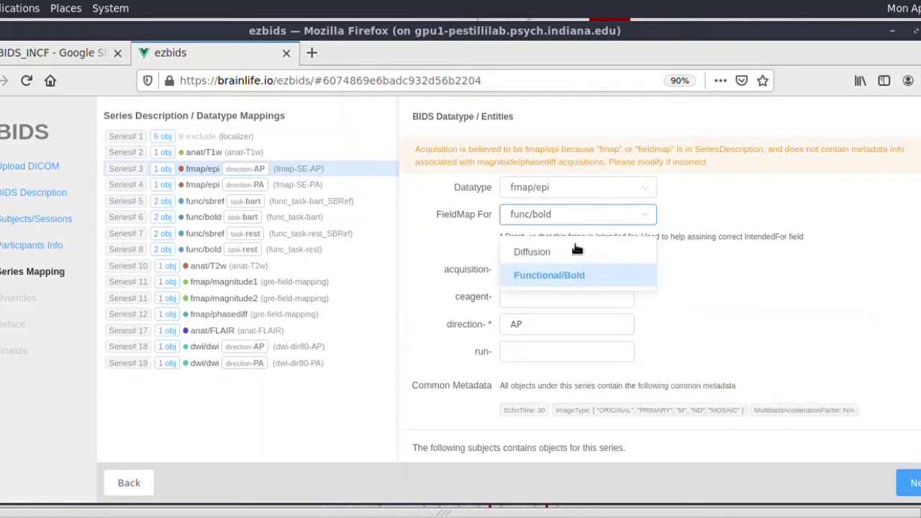
{"action": "left_click", "coordinate": [816, 313]}
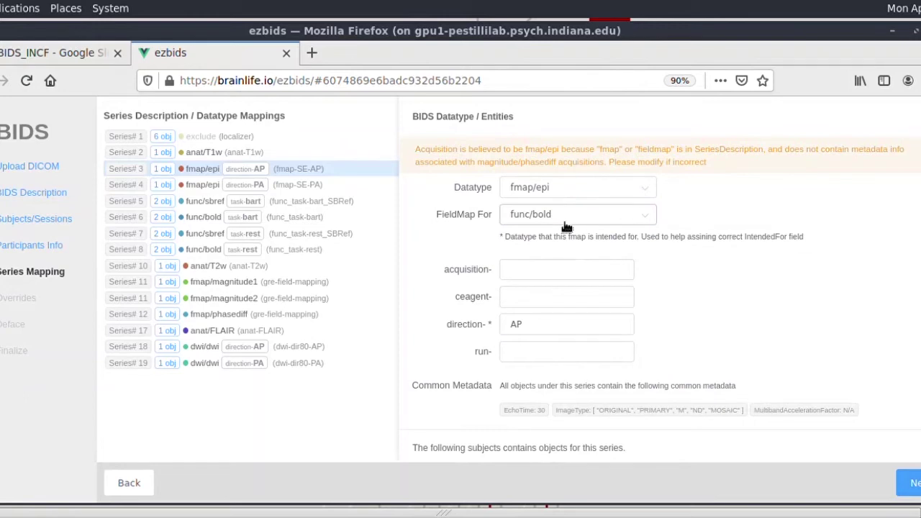
{"action": "scroll", "coordinate": [685, 263], "scroll_direction": "down", "scroll_amount": 5}
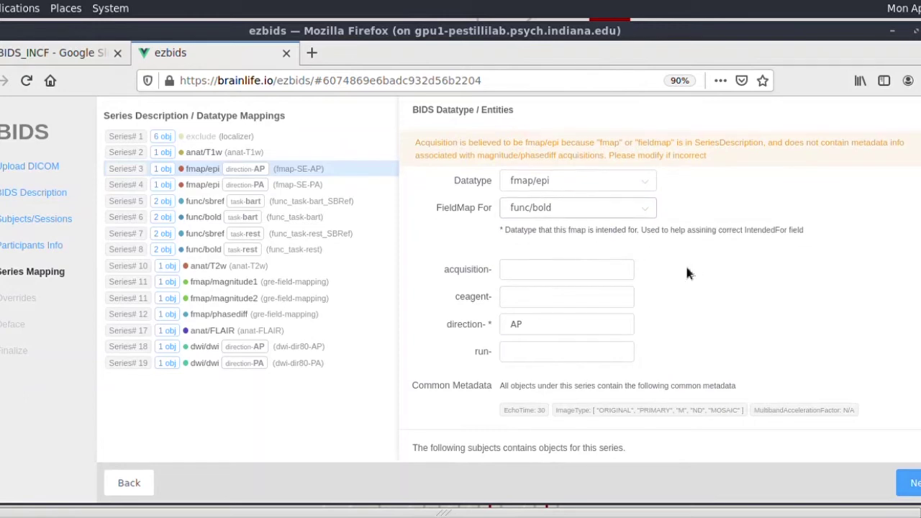
{"action": "scroll", "coordinate": [711, 245], "scroll_direction": "down", "scroll_amount": 2}
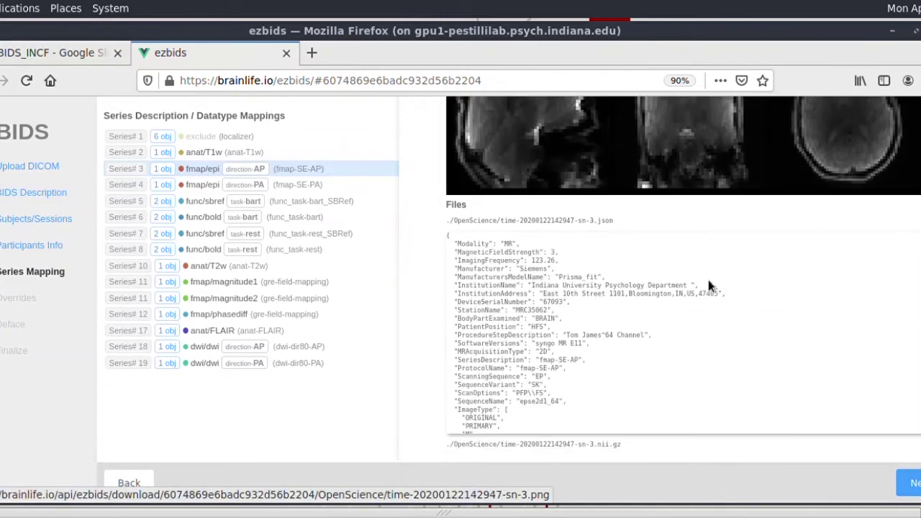
{"action": "scroll", "coordinate": [683, 274], "scroll_direction": "down", "scroll_amount": 3}
{"action": "scroll", "coordinate": [683, 278], "scroll_direction": "down", "scroll_amount": 2}
{"action": "scroll", "coordinate": [660, 226], "scroll_direction": "up", "scroll_amount": 5}
{"action": "scroll", "coordinate": [660, 227], "scroll_direction": "up", "scroll_amount": 5}
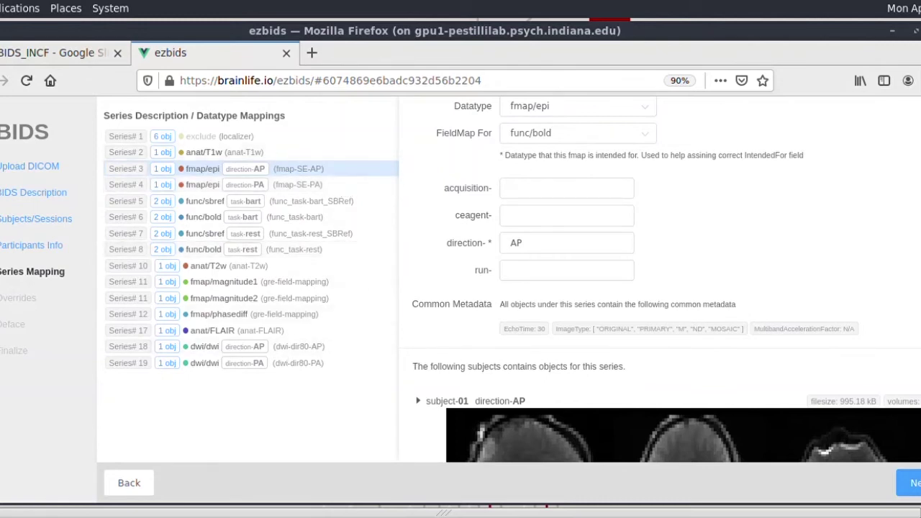
Proceed to the overrides and review the subject's BIDS structure across both sections.
{"action": "left_click", "coordinate": [910, 483]}
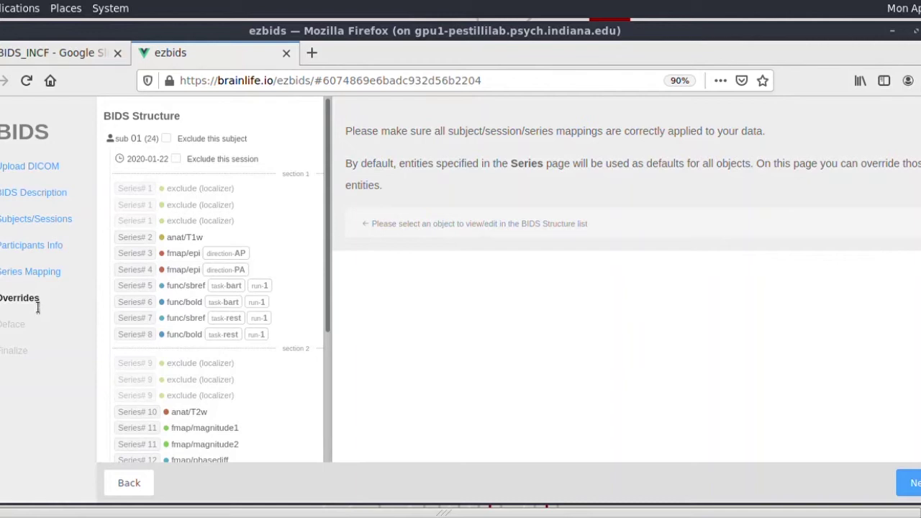
{"action": "scroll", "coordinate": [267, 261], "scroll_direction": "down", "scroll_amount": 5}
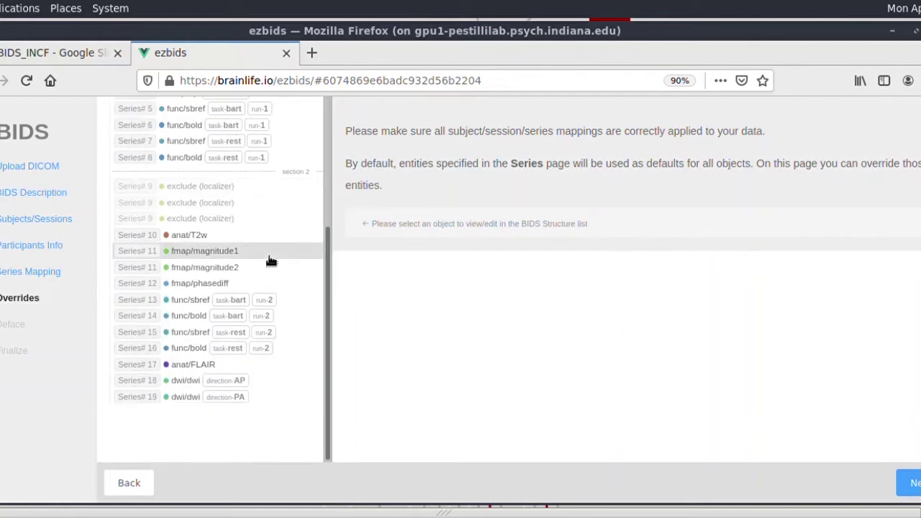
{"action": "scroll", "coordinate": [269, 261], "scroll_direction": "up", "scroll_amount": 5}
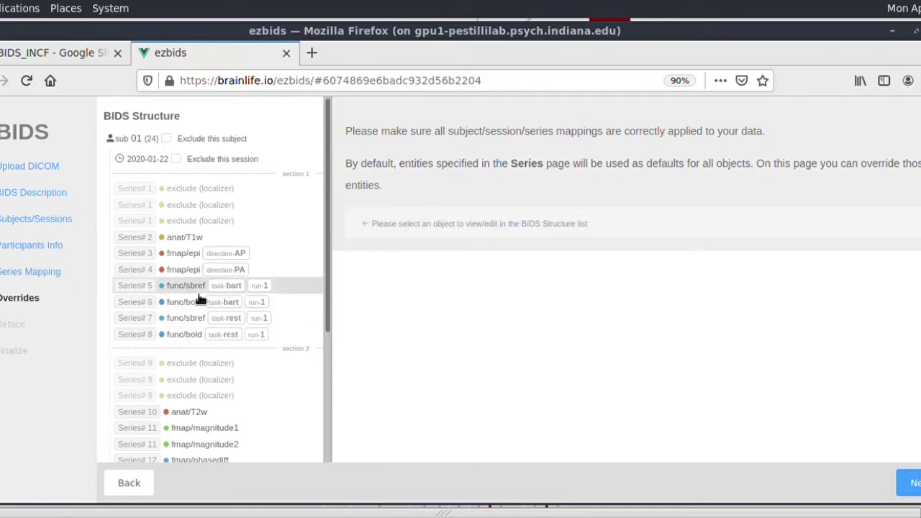
{"action": "scroll", "coordinate": [201, 300], "scroll_direction": "down", "scroll_amount": 1}
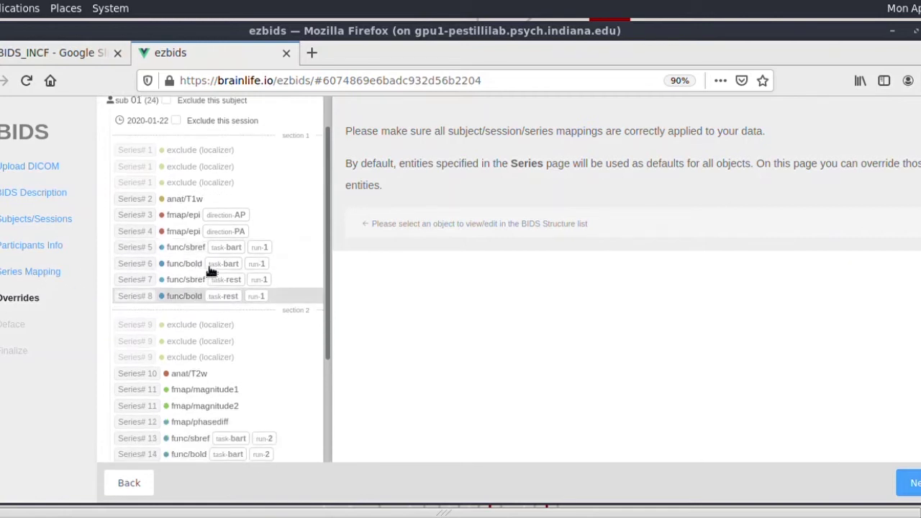
Examine the IntendedFor assignments of the AP fmap/epi, fmap/magnitude1 and fmap/phasediff objects.
{"action": "left_click", "coordinate": [184, 217]}
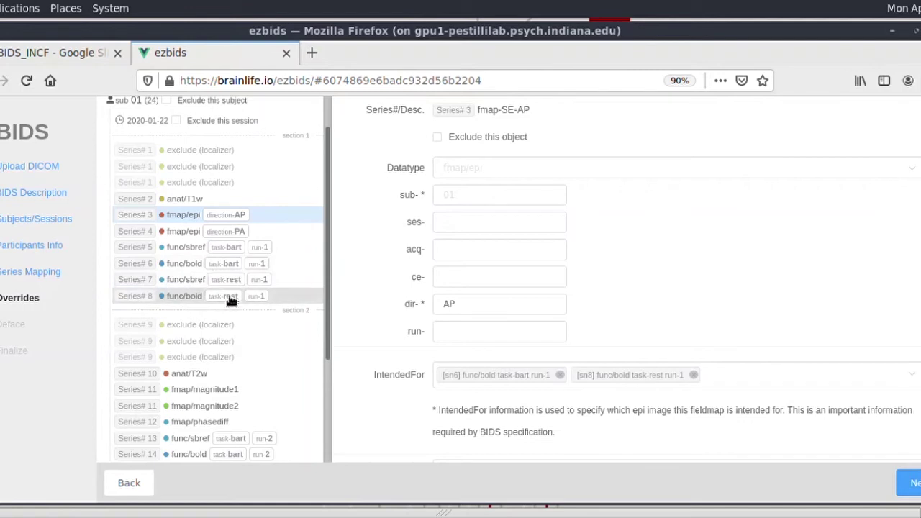
{"action": "scroll", "coordinate": [230, 301], "scroll_direction": "down", "scroll_amount": 1}
{"action": "scroll", "coordinate": [255, 384], "scroll_direction": "down", "scroll_amount": 1}
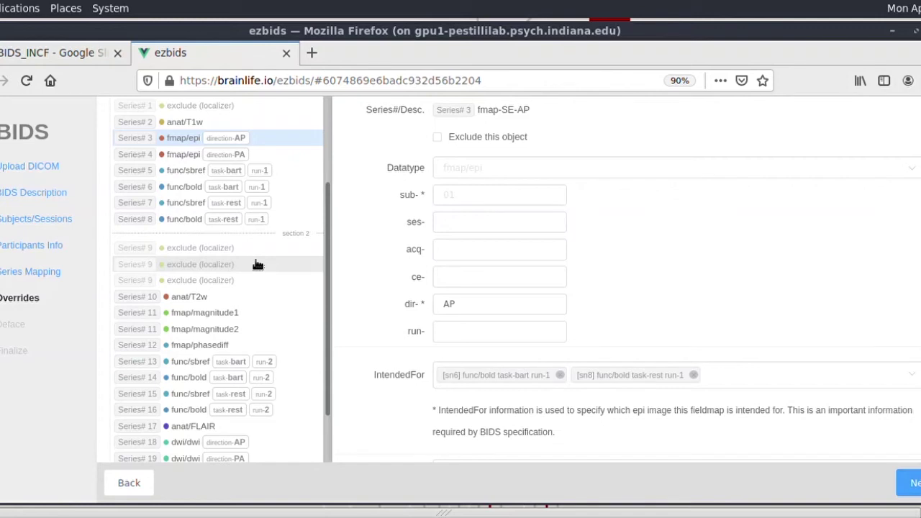
{"action": "left_click", "coordinate": [216, 317]}
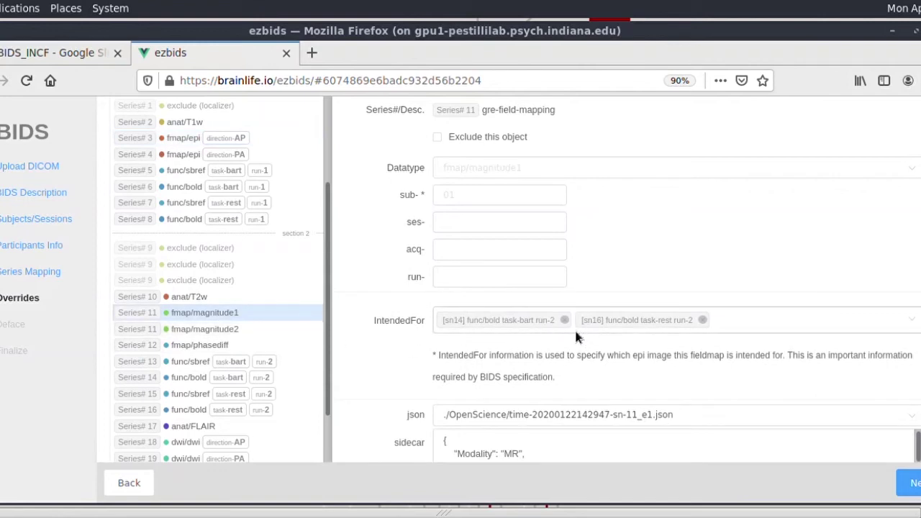
{"action": "left_click", "coordinate": [226, 345]}
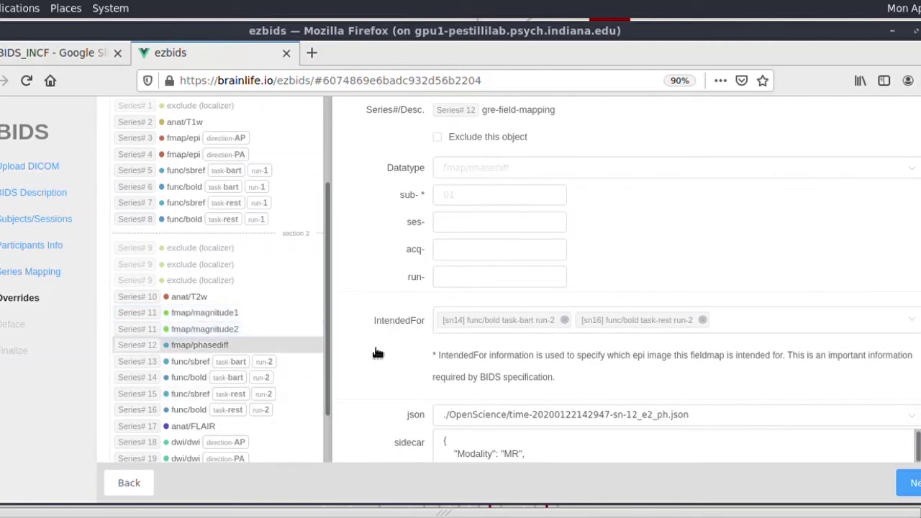
Review the fmap/phasediff object's entities, JSON sidecar and NIfTI headers, along with the rest of the BIDS structure list.
{"action": "scroll", "coordinate": [236, 334], "scroll_direction": "down", "scroll_amount": 2}
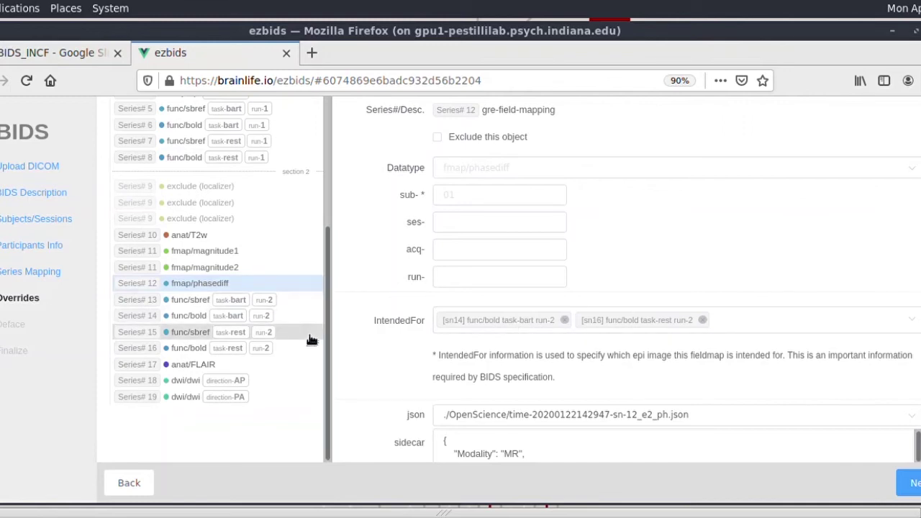
{"action": "scroll", "coordinate": [311, 339], "scroll_direction": "up", "scroll_amount": 4}
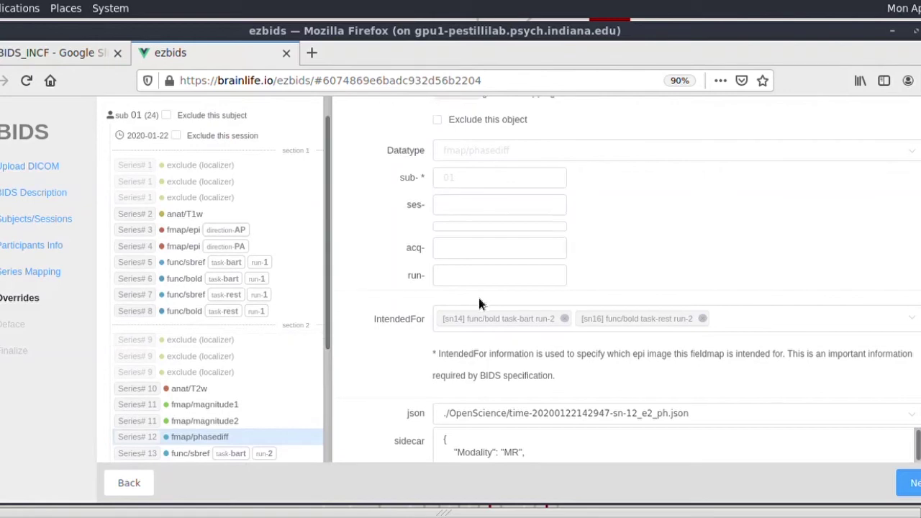
{"action": "scroll", "coordinate": [483, 305], "scroll_direction": "down", "scroll_amount": 4}
{"action": "scroll", "coordinate": [237, 286], "scroll_direction": "up", "scroll_amount": 1}
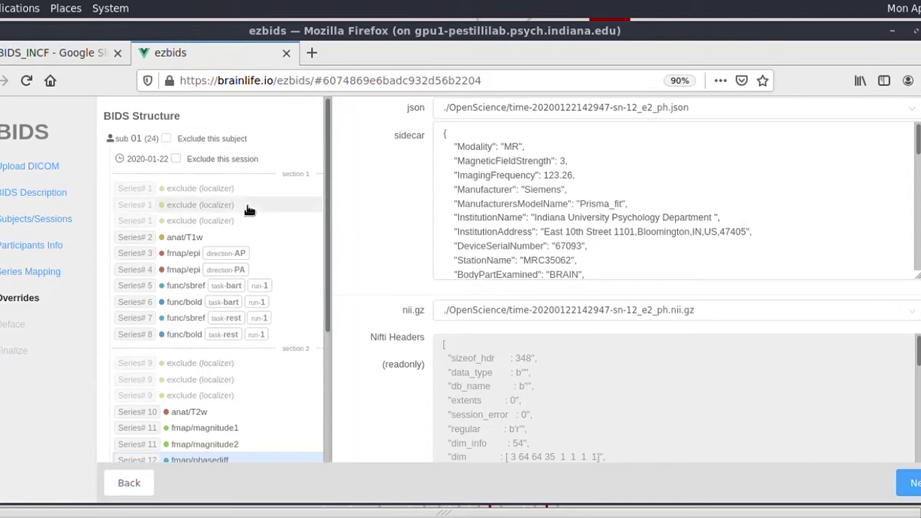
{"action": "scroll", "coordinate": [248, 209], "scroll_direction": "down", "scroll_amount": 5}
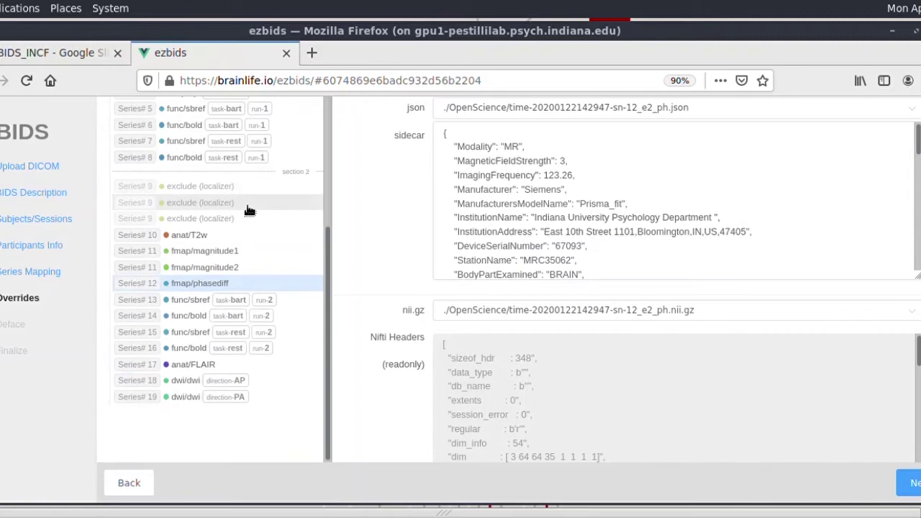
Revisit the series mapping and participants info stages, and return to the overrides.
{"action": "left_click", "coordinate": [129, 483]}
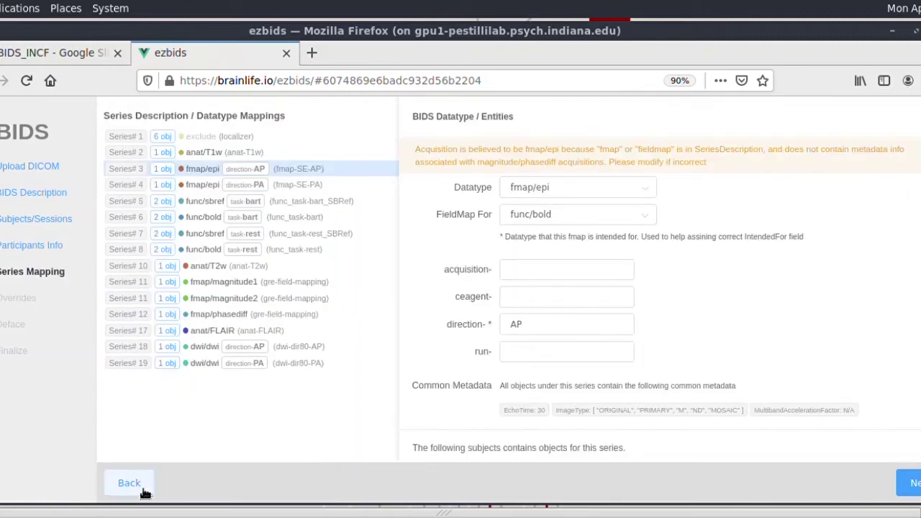
{"action": "left_click", "coordinate": [908, 484]}
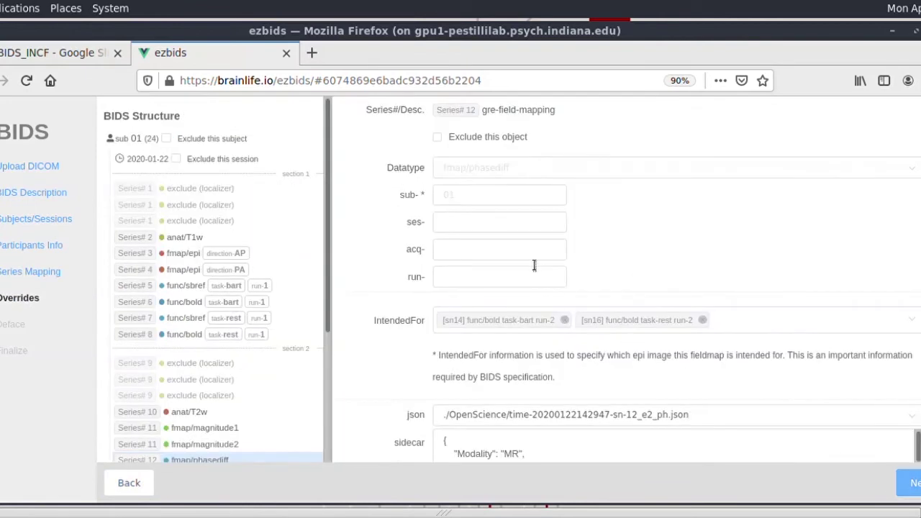
{"action": "left_click", "coordinate": [136, 484]}
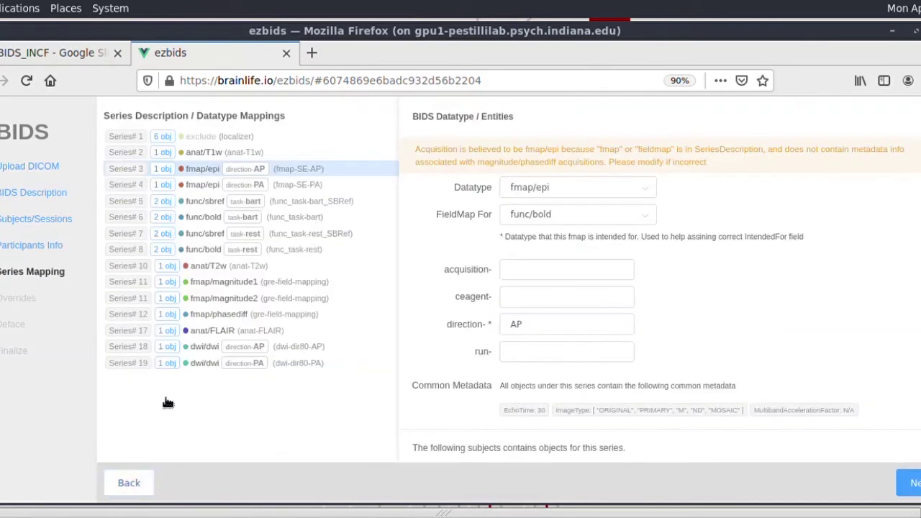
{"action": "left_click", "coordinate": [136, 485]}
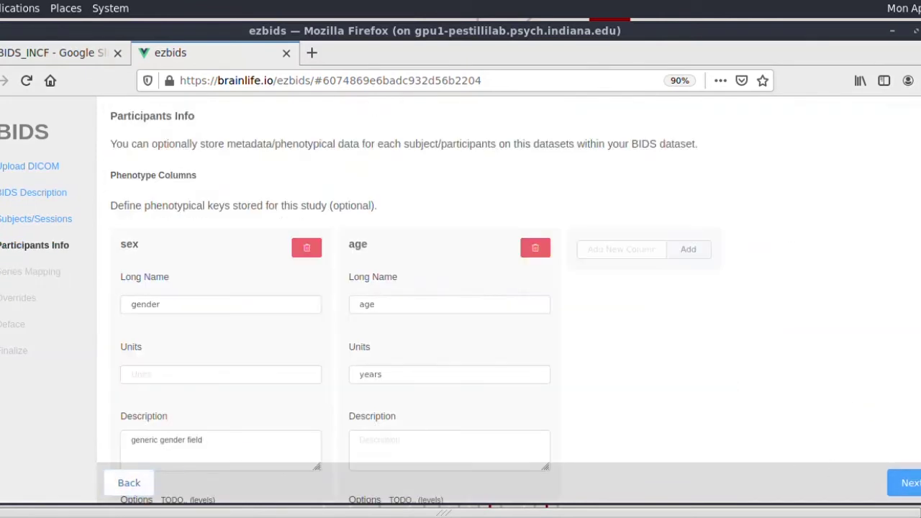
{"action": "left_click", "coordinate": [907, 483]}
{"action": "left_click", "coordinate": [907, 483]}
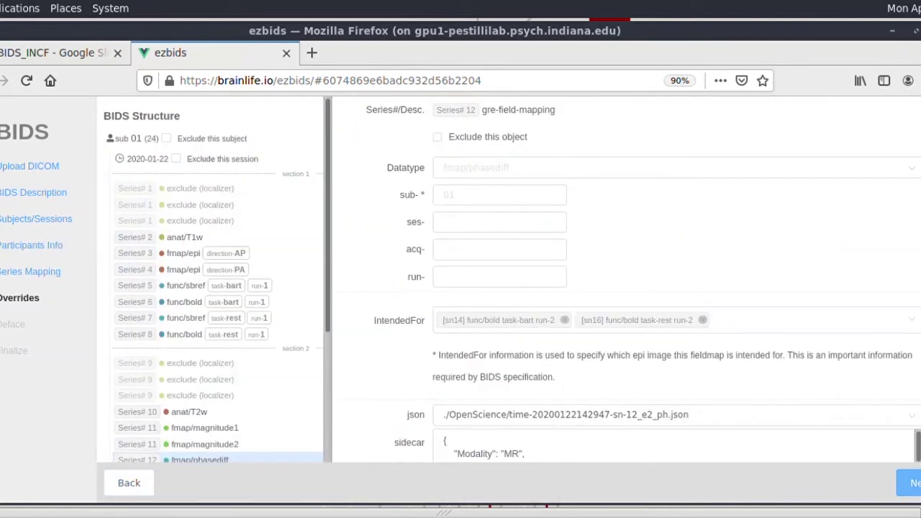
Proceed to the defacing stage and run defacing on the T1 anatomical image with the Quickshear (recommended) method.
{"action": "left_click", "coordinate": [908, 483]}
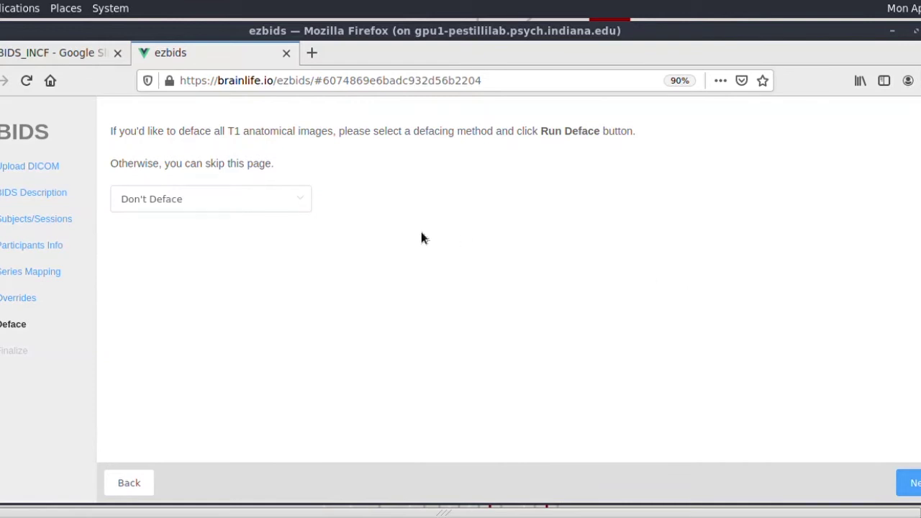
{"action": "left_click", "coordinate": [284, 210]}
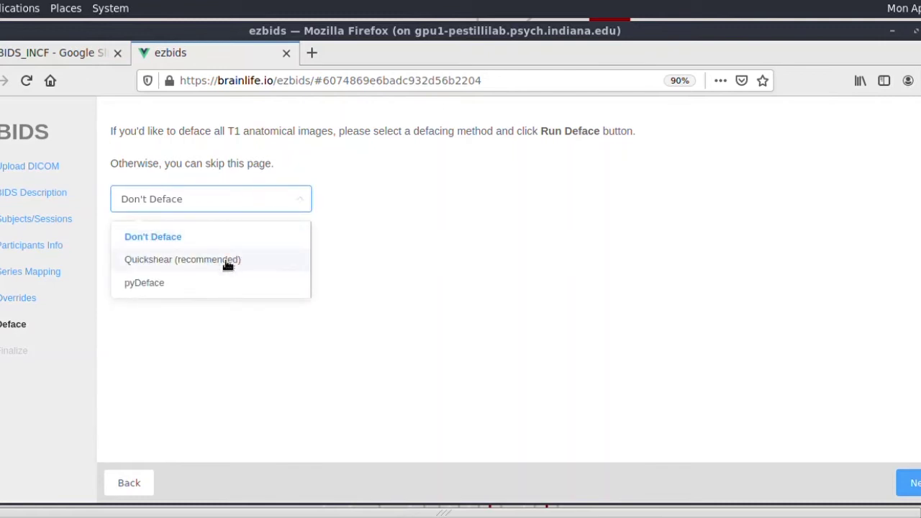
{"action": "left_click", "coordinate": [185, 261]}
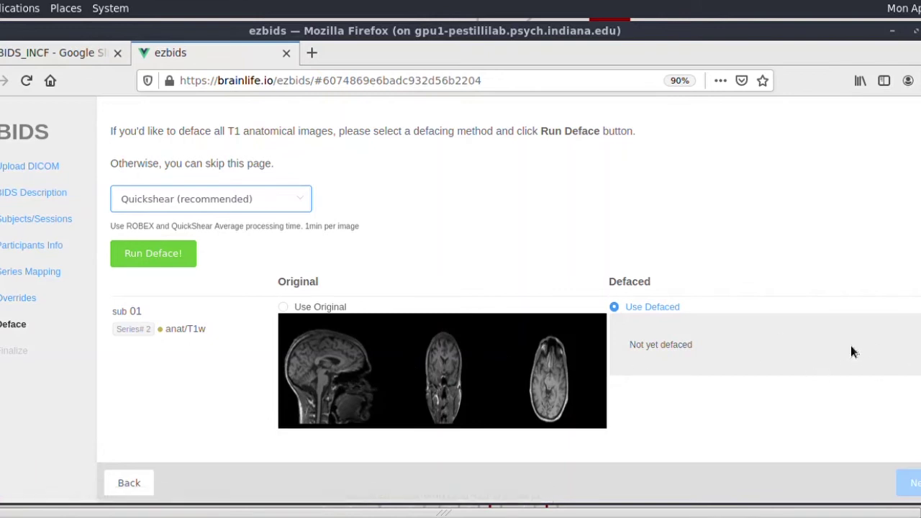
{"action": "left_click", "coordinate": [175, 259]}
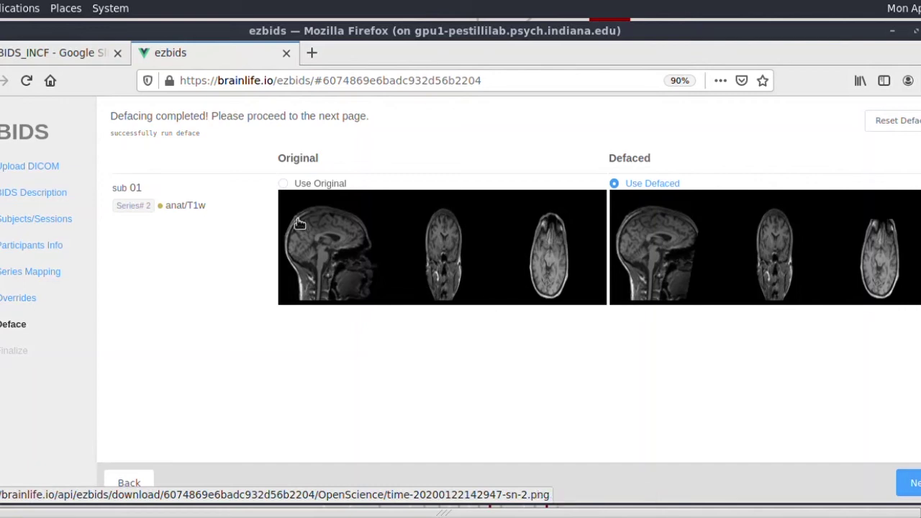
Compare the original and defaced choices for sub 01's anat/T1w, keep Use Defaced, and finalize the BIDS conversion.
{"action": "left_click", "coordinate": [283, 184]}
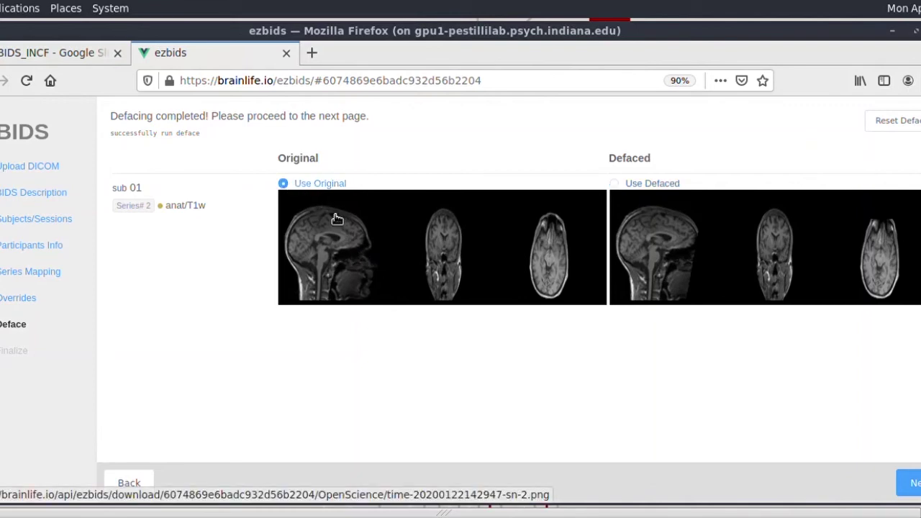
{"action": "left_click", "coordinate": [614, 185]}
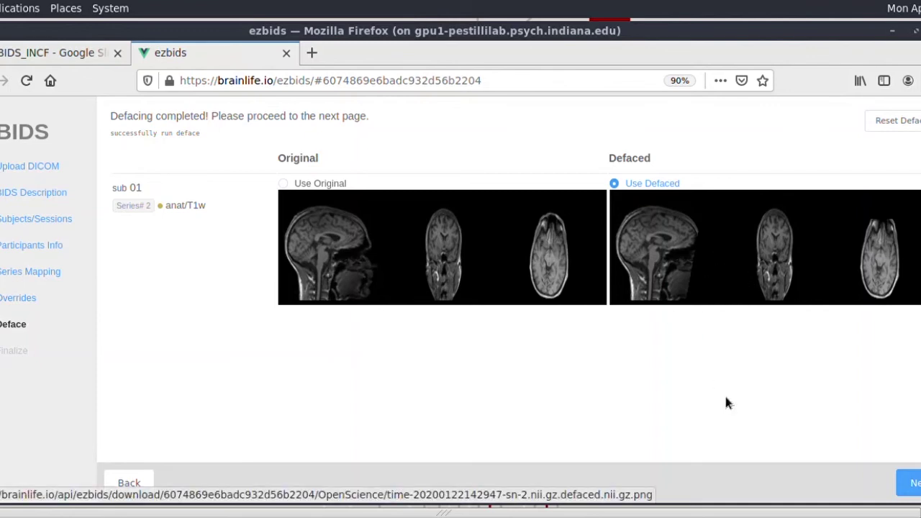
{"action": "left_click", "coordinate": [915, 489]}
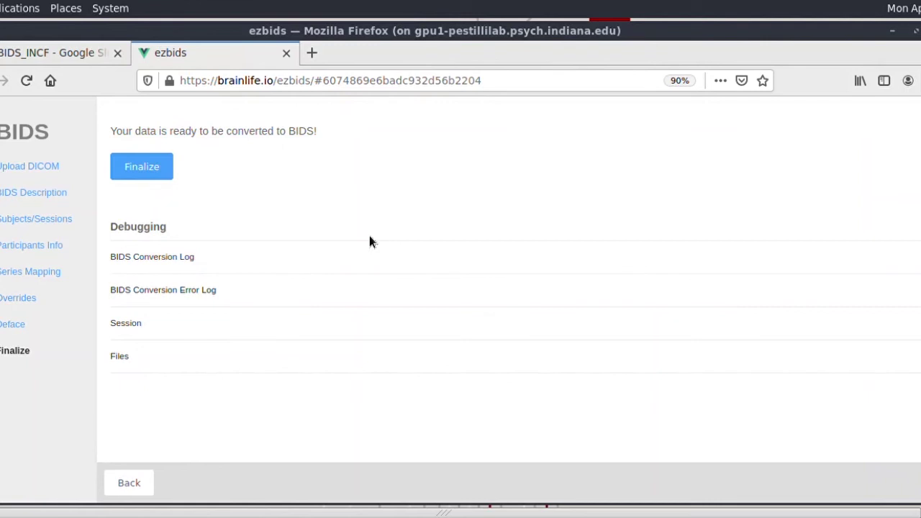
{"action": "left_click", "coordinate": [161, 172]}
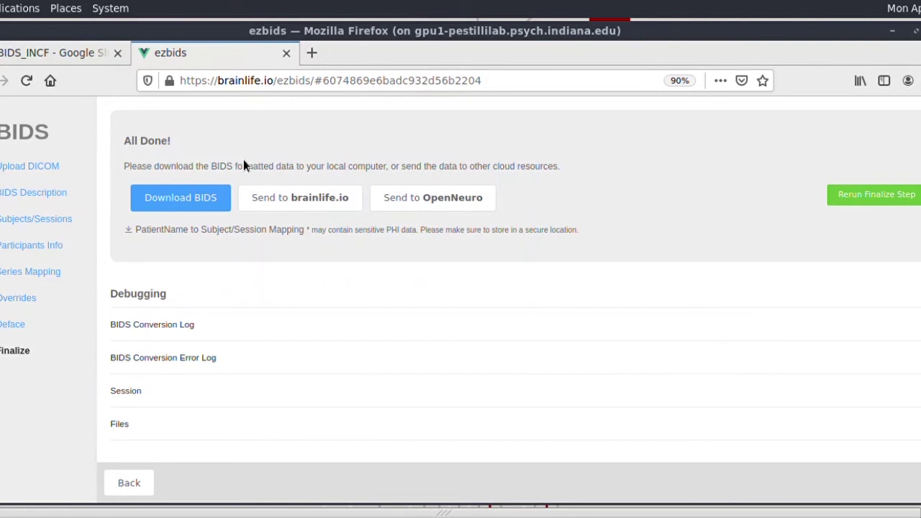
Download the converted BIDS data as bids.zip and open it with Archive Manager.
{"action": "left_click", "coordinate": [202, 210]}
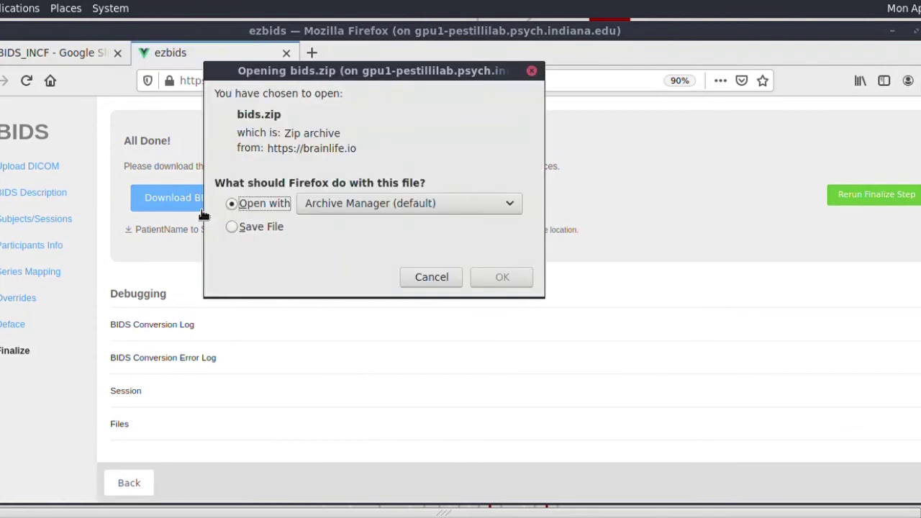
{"action": "left_click", "coordinate": [501, 279]}
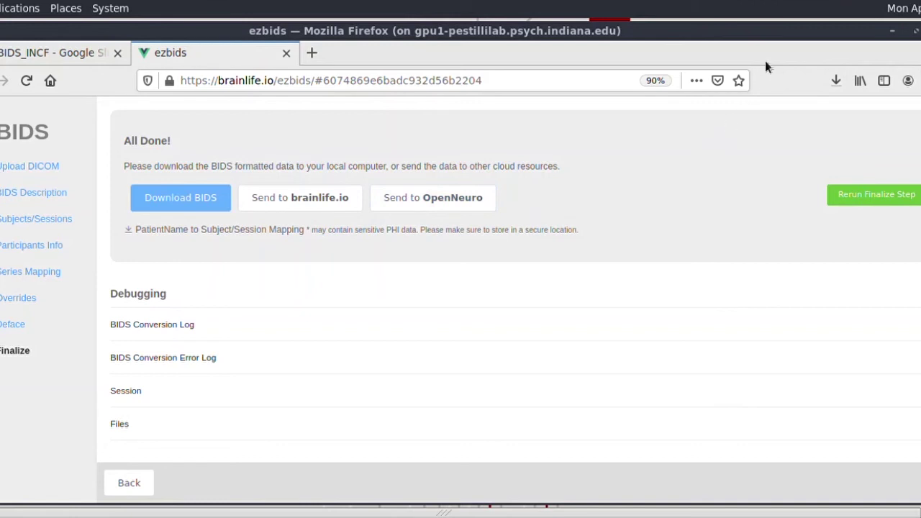
{"action": "left_click_drag", "start_coordinate": [763, 37], "coordinate": [736, 35]}
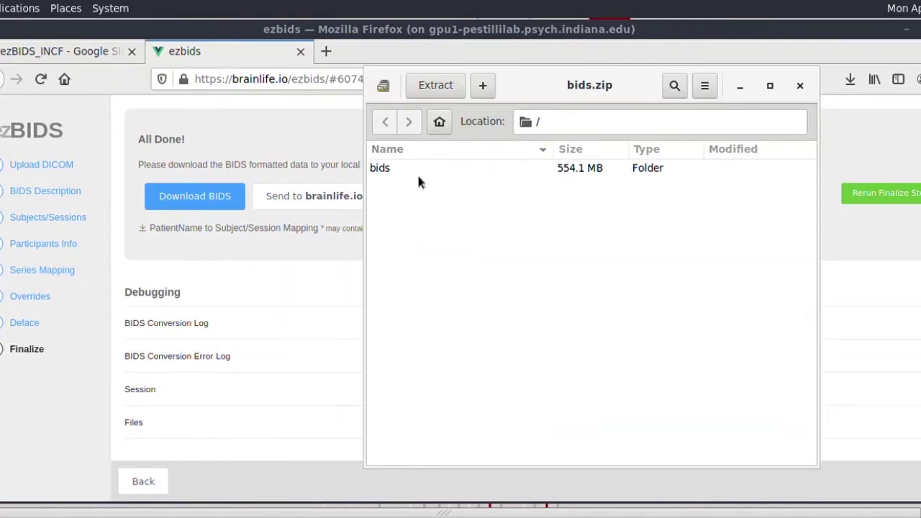
Extract the bids folder from bids.zip into the home directory, keeping the directory structure, and close the archive.
{"action": "left_click", "coordinate": [415, 173]}
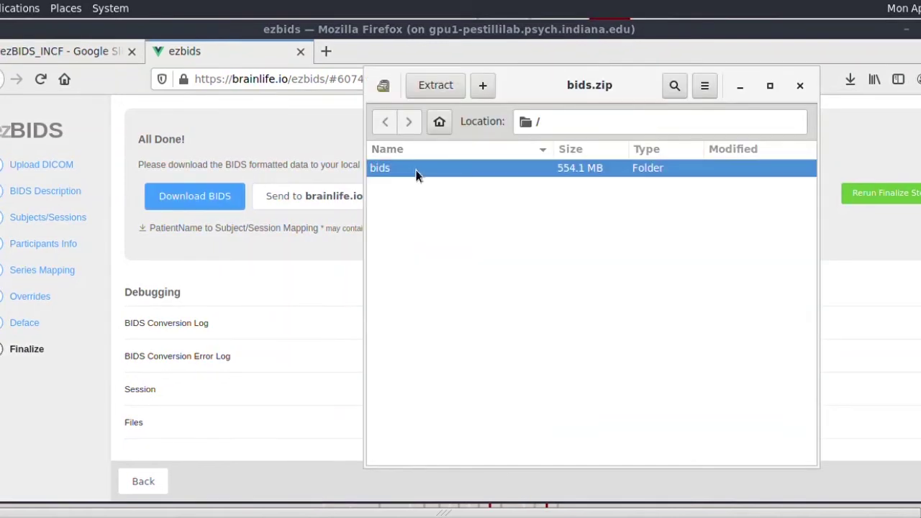
{"action": "left_click", "coordinate": [439, 88]}
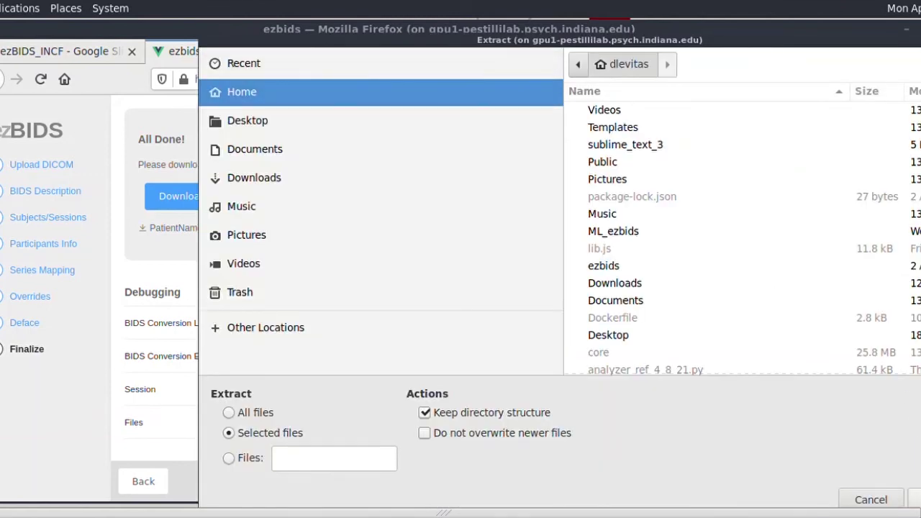
{"action": "left_click", "coordinate": [913, 499]}
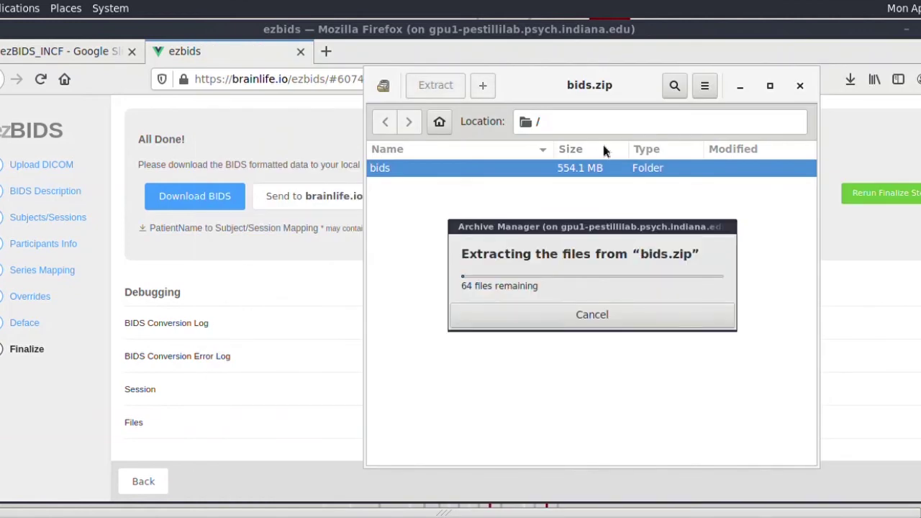
{"action": "left_click", "coordinate": [552, 301]}
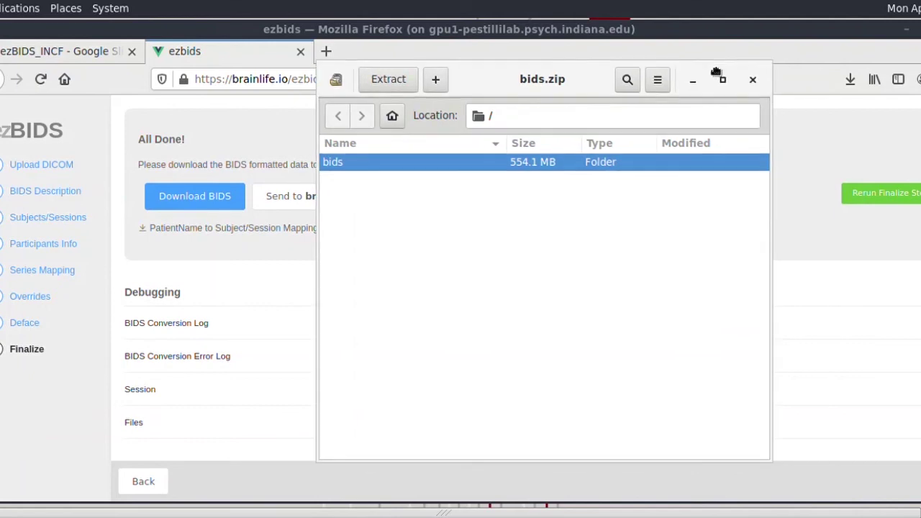
{"action": "left_click", "coordinate": [756, 84]}
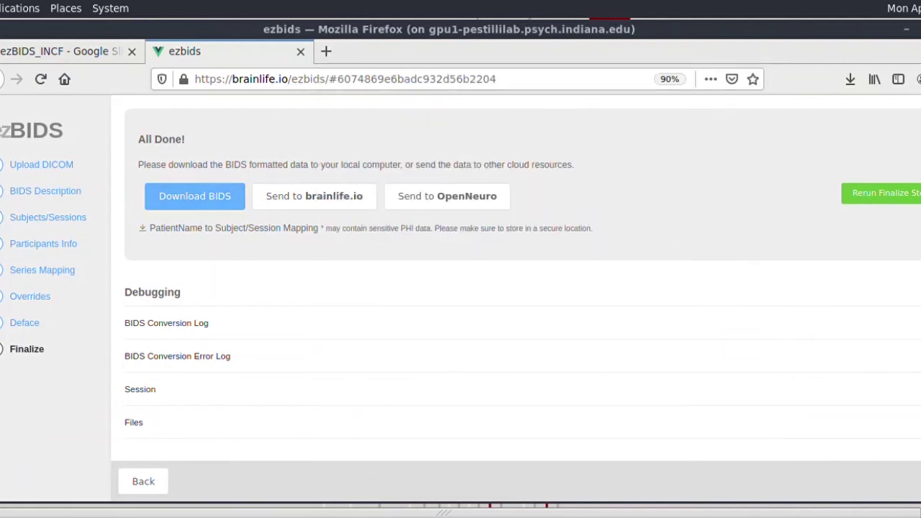
Switch to the terminal, go to the extracted bids folder in the home directory and list its contents.
{"action": "key", "text": "alt+Tab"}
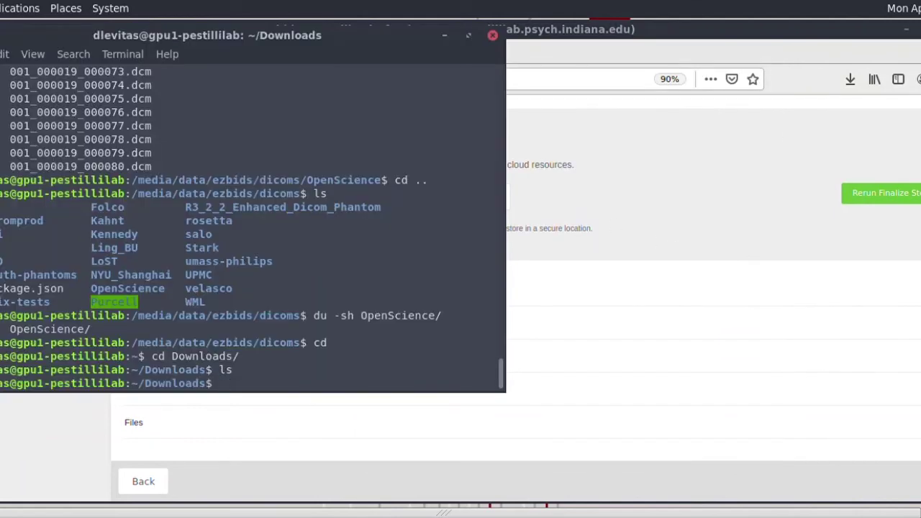
{"action": "type", "text": "cd"}
{"action": "key", "text": "Return"}
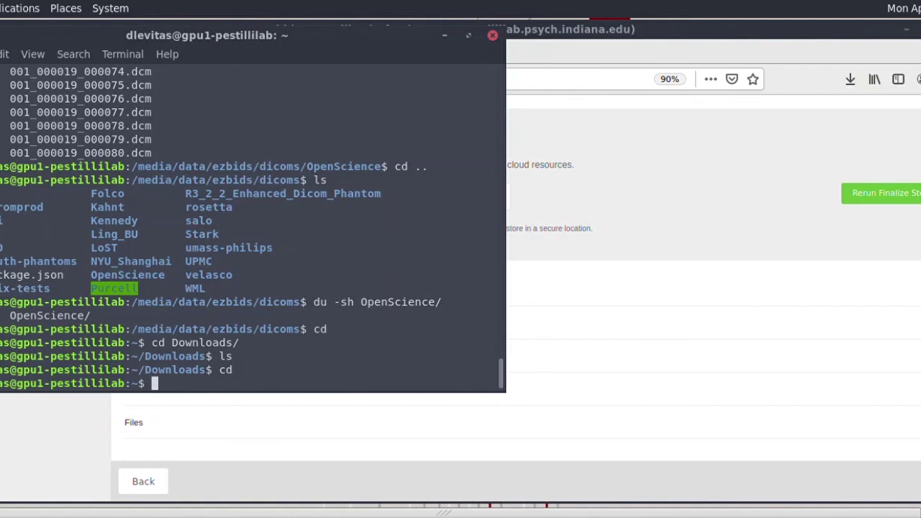
{"action": "type", "text": "cd bids/"}
{"action": "key", "text": "Return"}
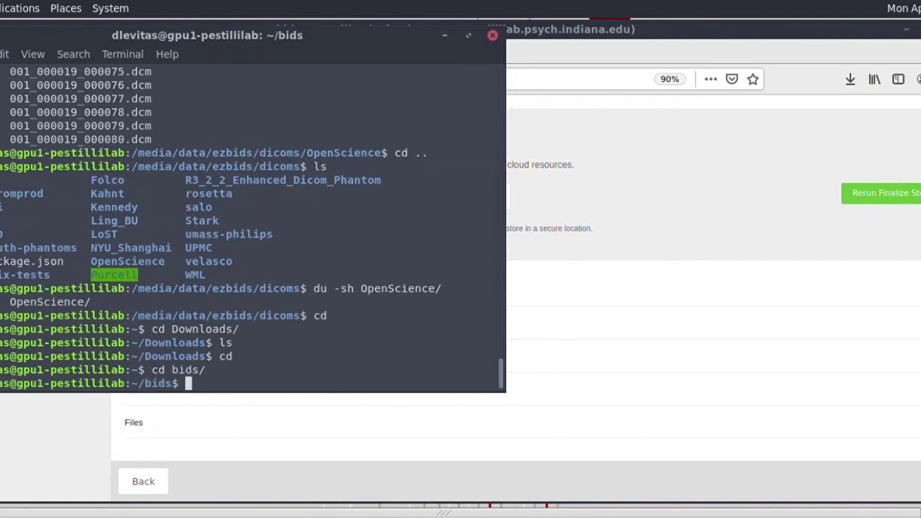
{"action": "type", "text": "ls"}
{"action": "key", "text": "Return"}
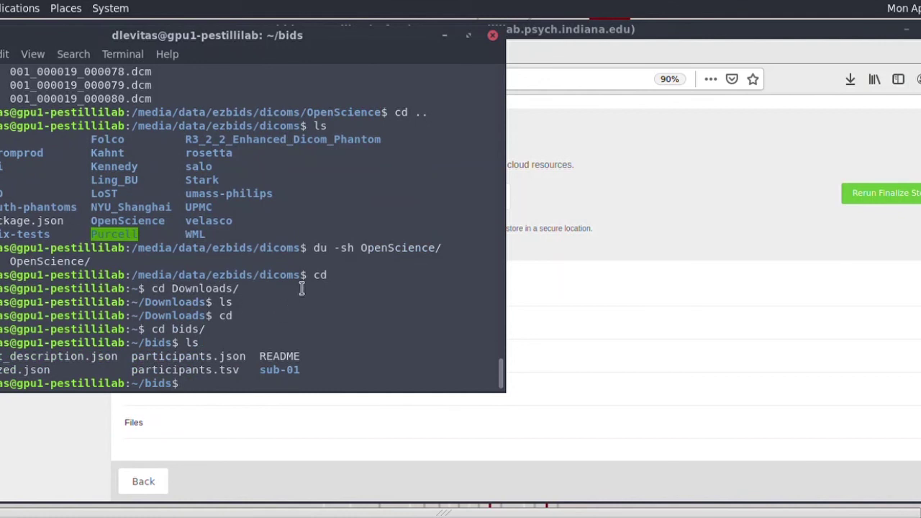
Enter the sub-01 folder and list its data type subfolders, pointing out the excluded one.
{"action": "type", "text": "cd sub"}
{"action": "key", "text": "Tab"}
{"action": "key", "text": "Return"}
{"action": "type", "text": "ls"}
{"action": "key", "text": "Return"}
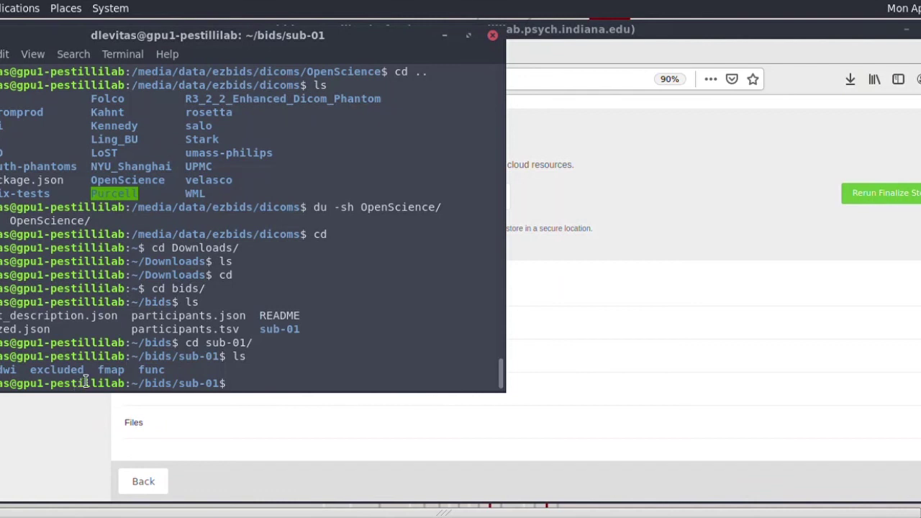
{"action": "left_click_drag", "start_coordinate": [84, 370], "coordinate": [30, 370]}
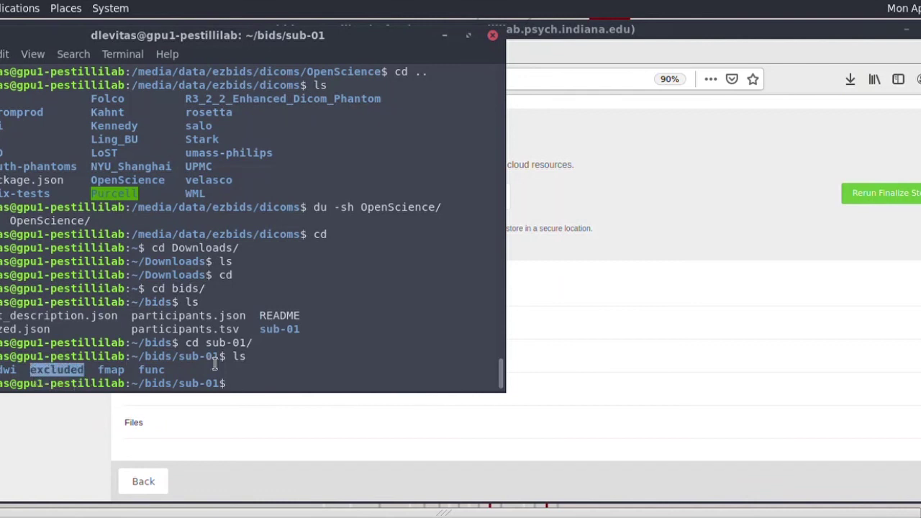
{"action": "left_click", "coordinate": [86, 379]}
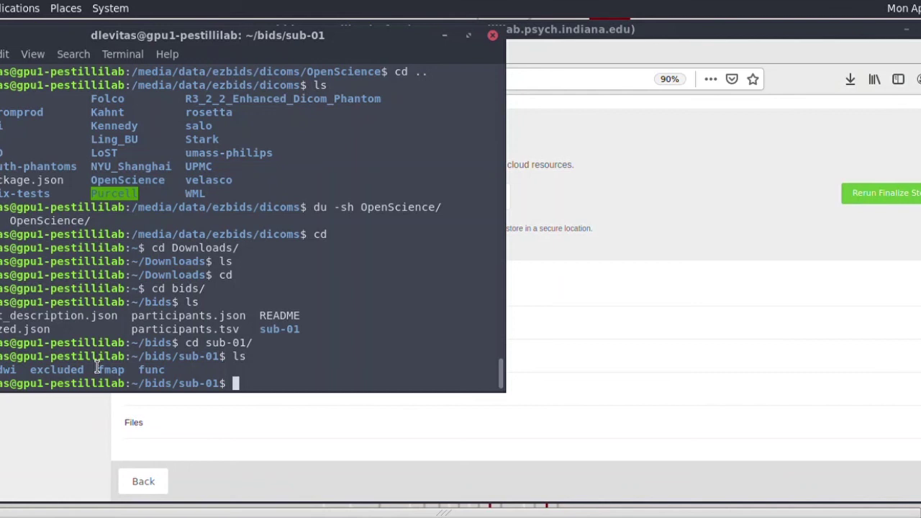
Enter sub-01's excluded folder and list the files in it.
{"action": "type", "text": "cd ex"}
{"action": "key", "text": "Tab"}
{"action": "key", "text": "Return"}
{"action": "type", "text": "ls"}
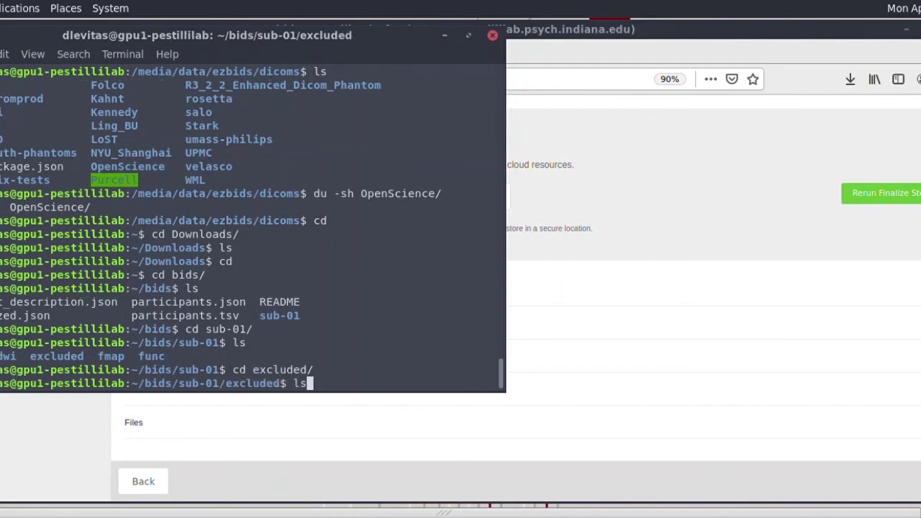
{"action": "key", "text": "Return"}
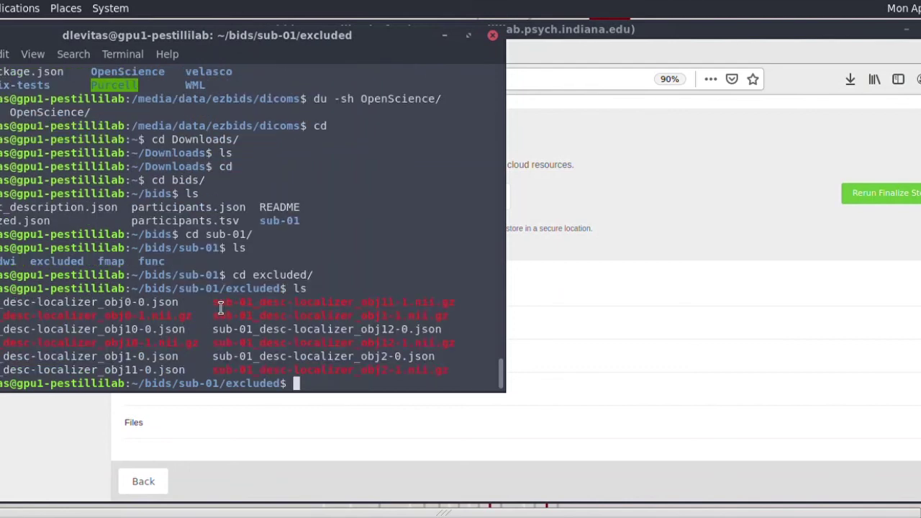
Change to the sibling fmap folder with cd ../fmap/ and list its field map files.
{"action": "type", "text": "cd ../fm"}
{"action": "key", "text": "Tab"}
{"action": "key", "text": "Return"}
{"action": "type", "text": "ls"}
{"action": "key", "text": "Return"}
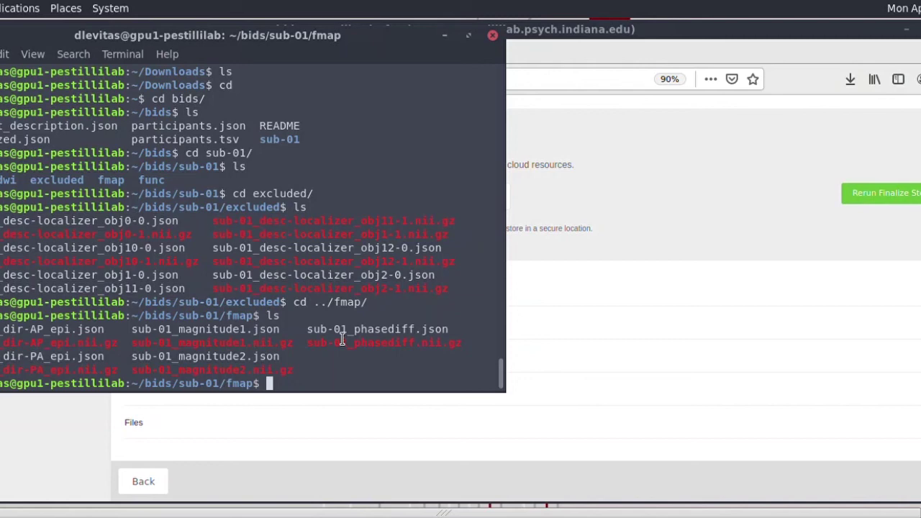
Switch to the ezBIDS_INCF presentation in Google Slides and start presenting from the Future enhancements slide.
{"action": "left_click", "coordinate": [644, 249]}
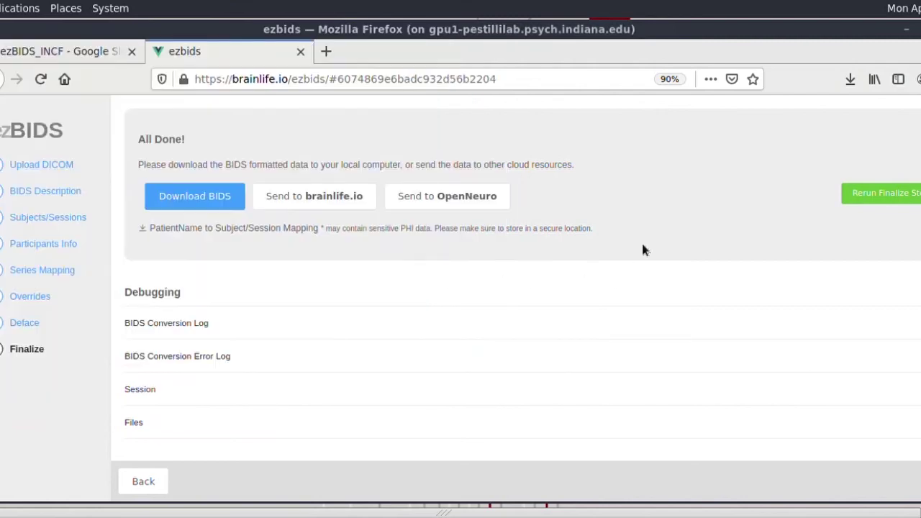
{"action": "left_click", "coordinate": [86, 57]}
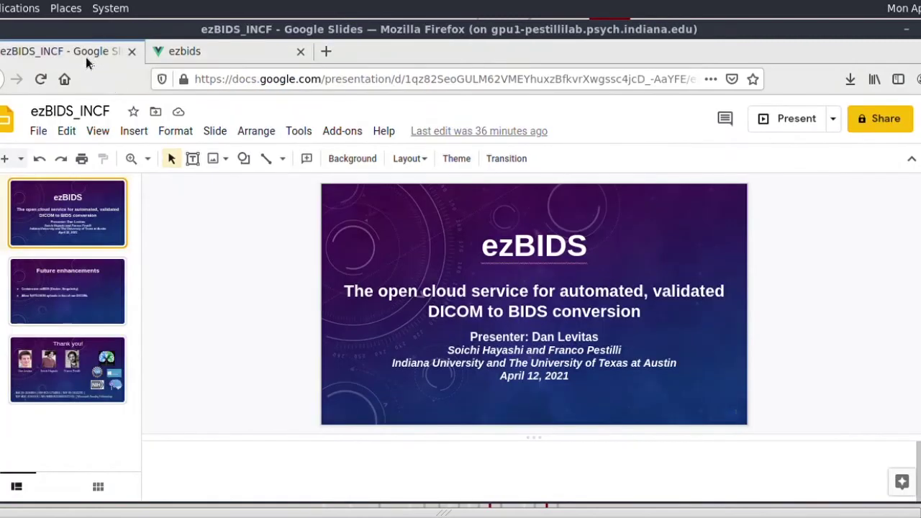
{"action": "left_click", "coordinate": [84, 291]}
{"action": "left_click", "coordinate": [799, 125]}
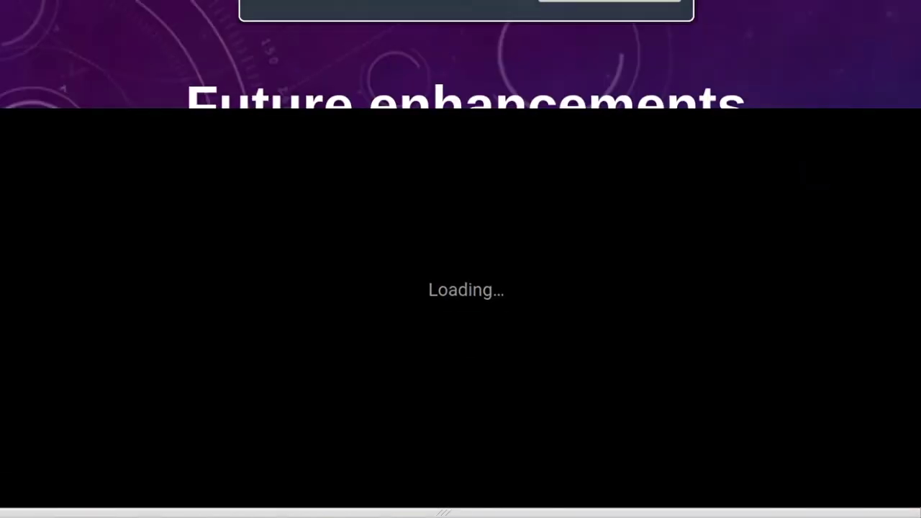